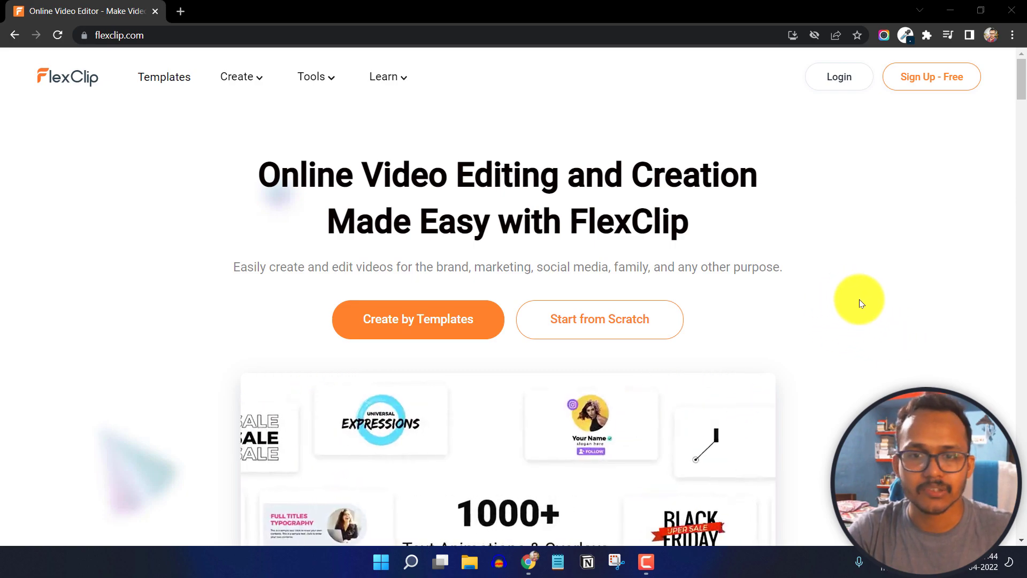
Look through the homepage's template samples, editing features, video maker tools and three-step video creation guide.
scroll(871, 300, down, 5)
scroll(871, 301, down, 10)
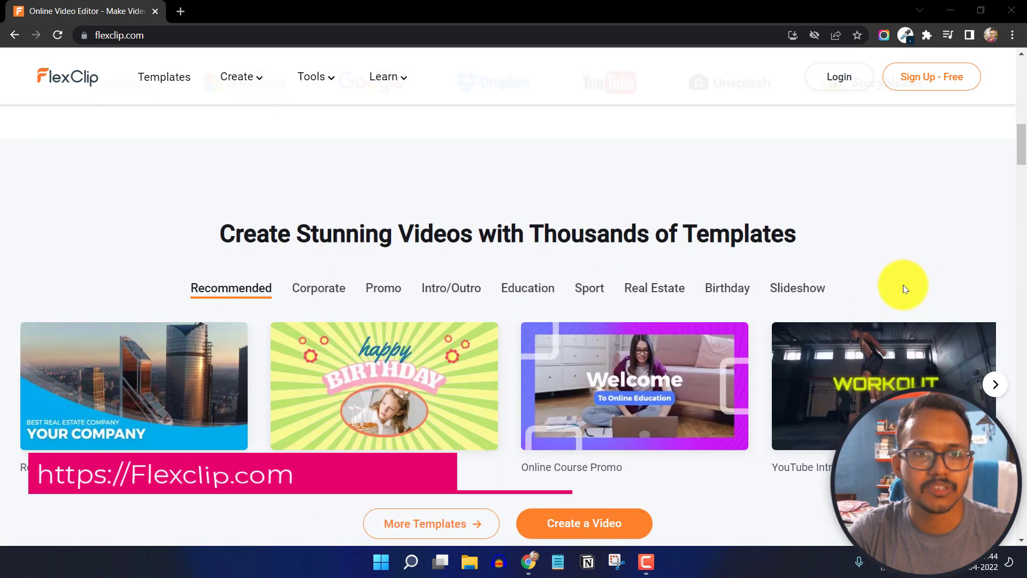
scroll(915, 280, down, 2)
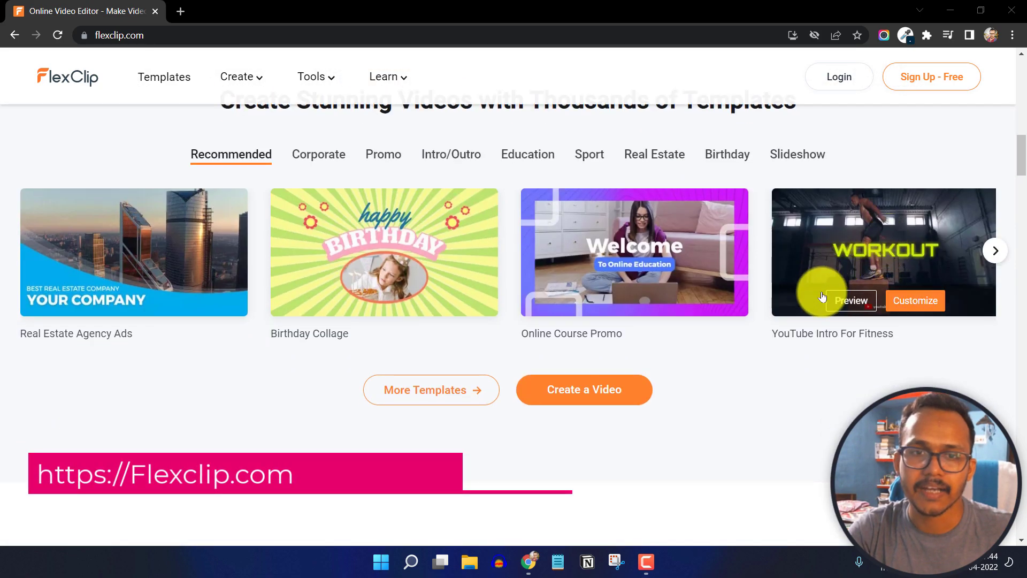
scroll(817, 374, up, 1)
mouse_move(332, 336)
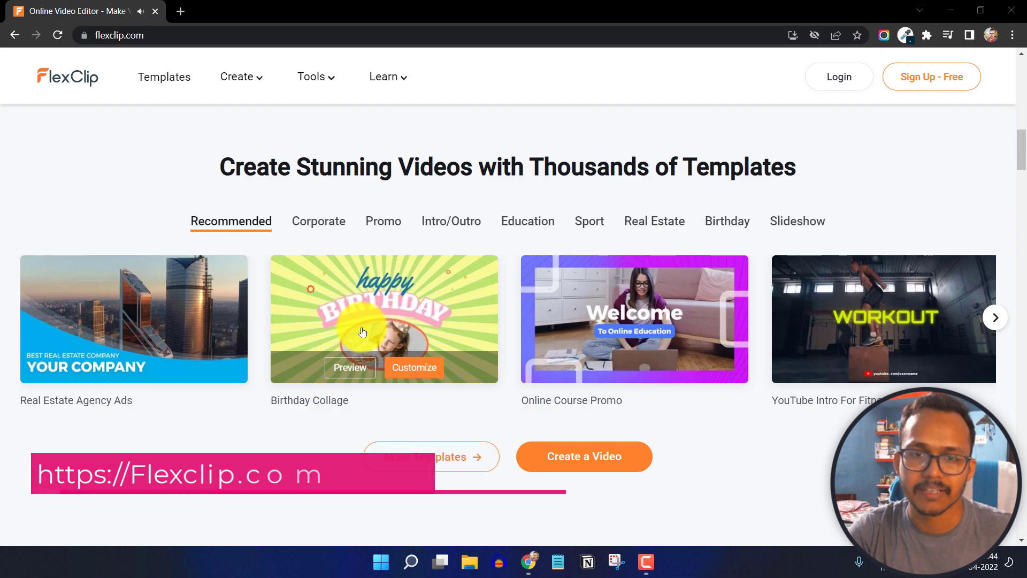
mouse_move(848, 278)
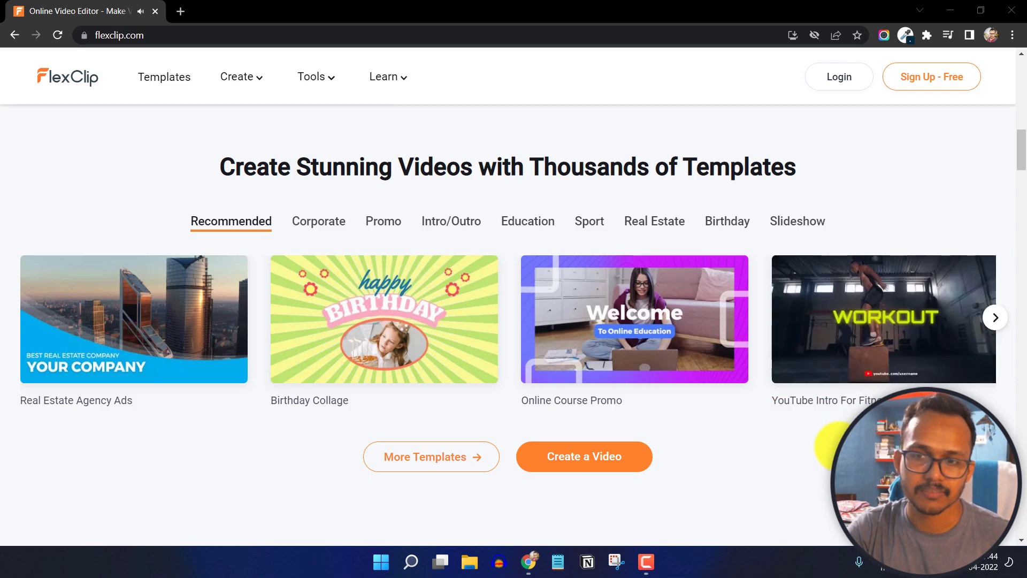
scroll(833, 446, down, 8)
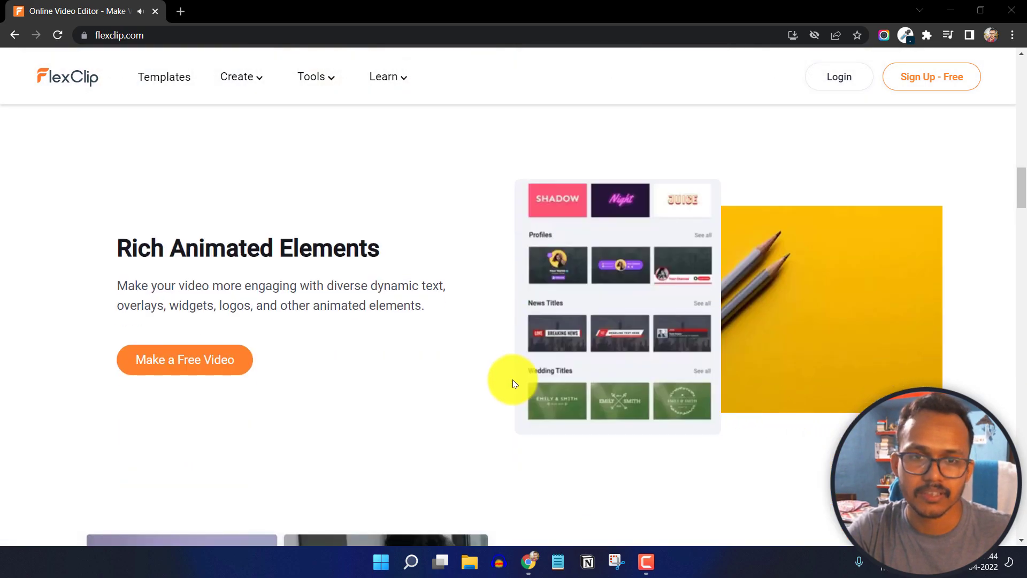
scroll(417, 348, down, 5)
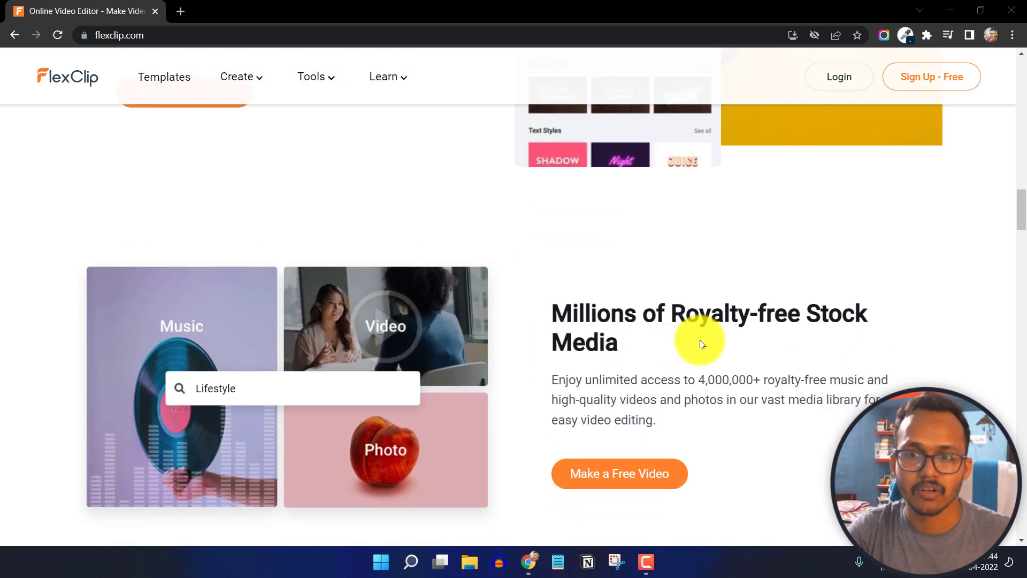
scroll(769, 351, down, 7)
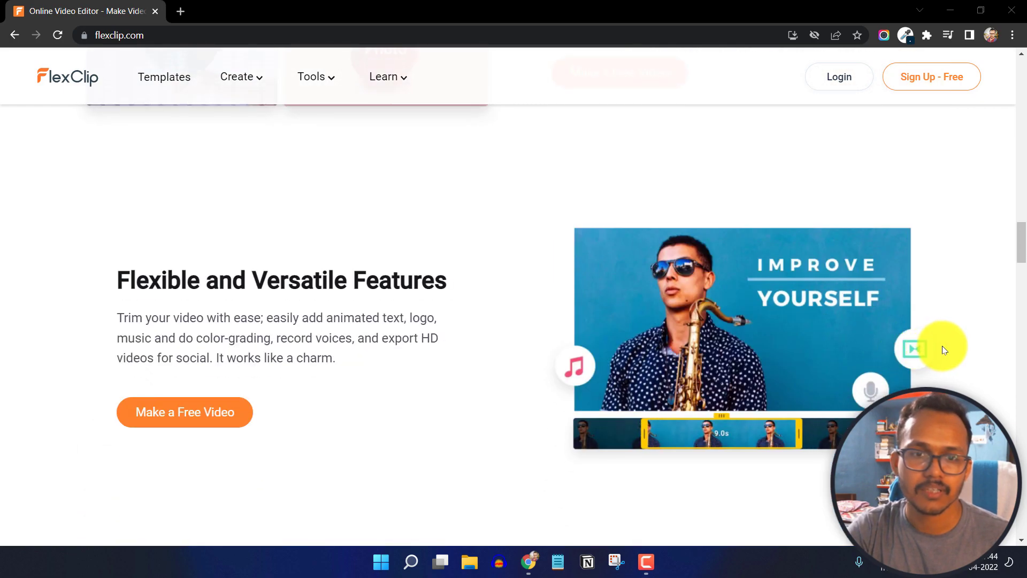
scroll(941, 347, down, 10)
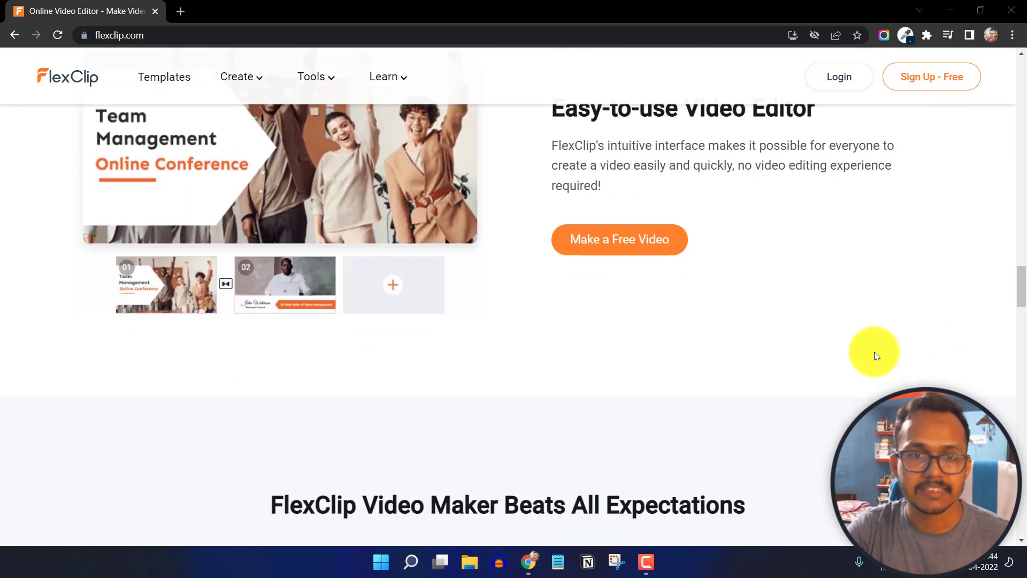
scroll(872, 353, down, 5)
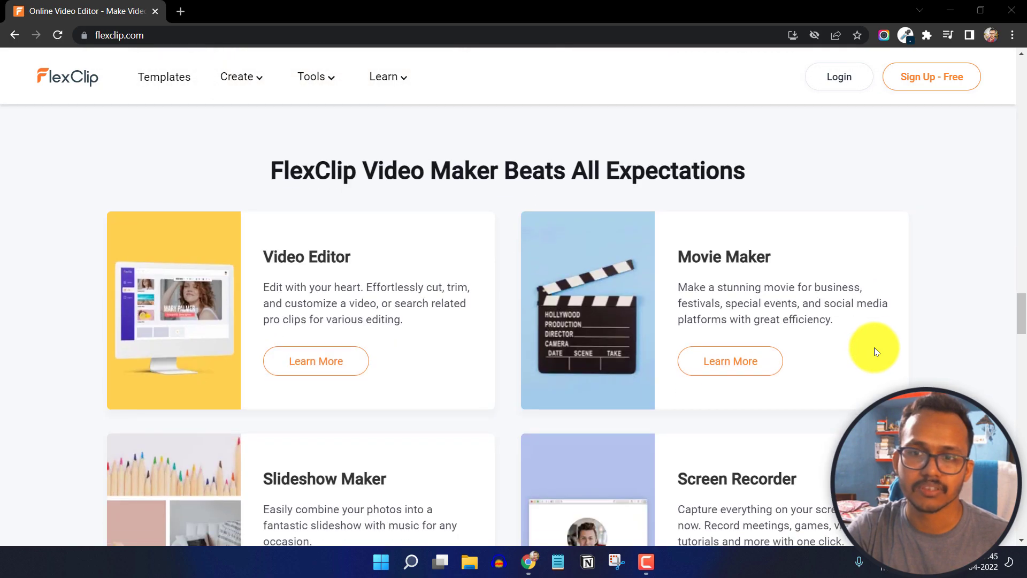
scroll(911, 349, down, 3)
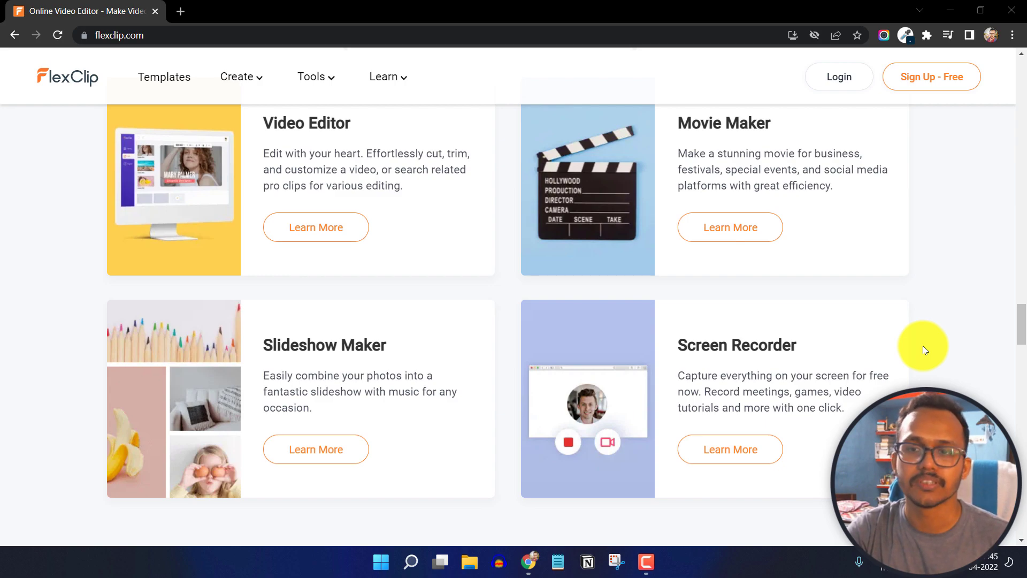
scroll(924, 349, down, 5)
scroll(923, 348, down, 5)
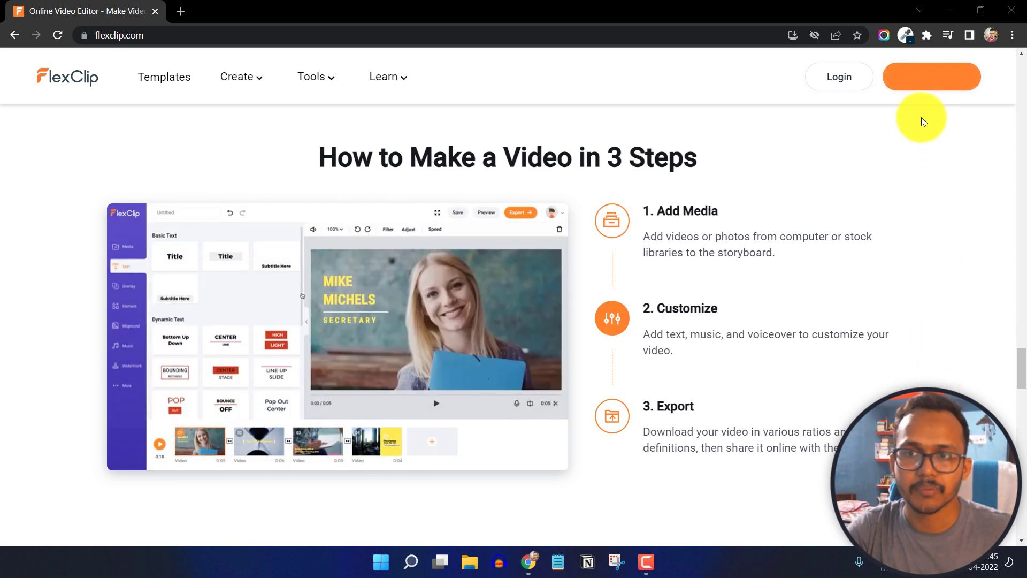
Log in to the FlexClip account with Google.
click(828, 79)
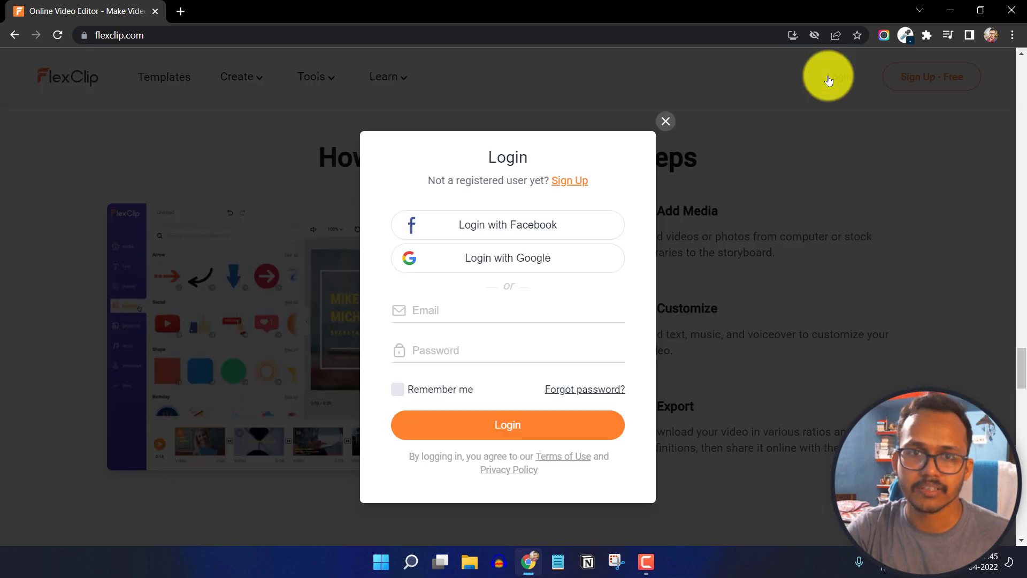
click(516, 261)
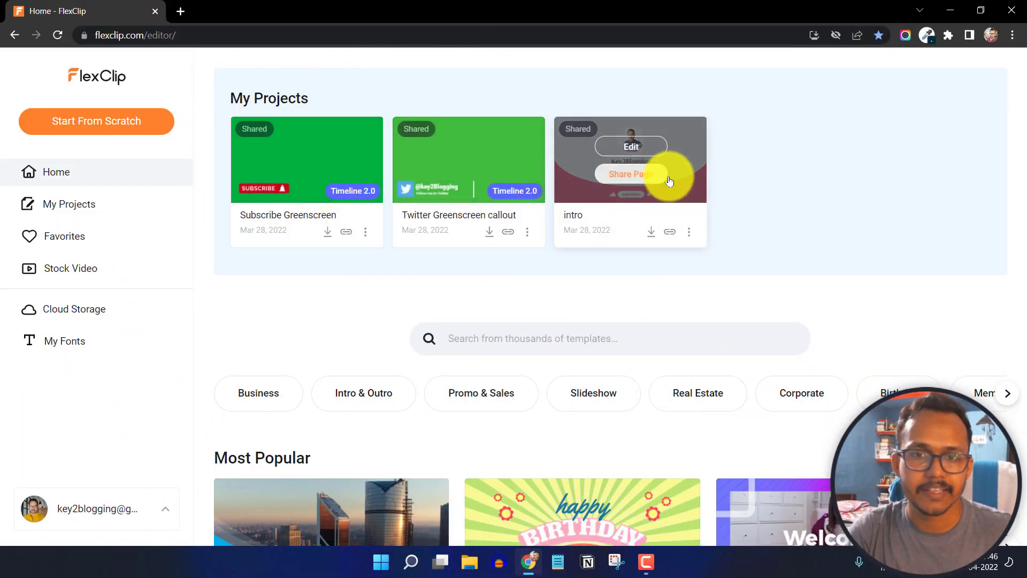
Find the Intro & Outro category among the dashboard's templates and open its full collection.
scroll(755, 213, down, 4)
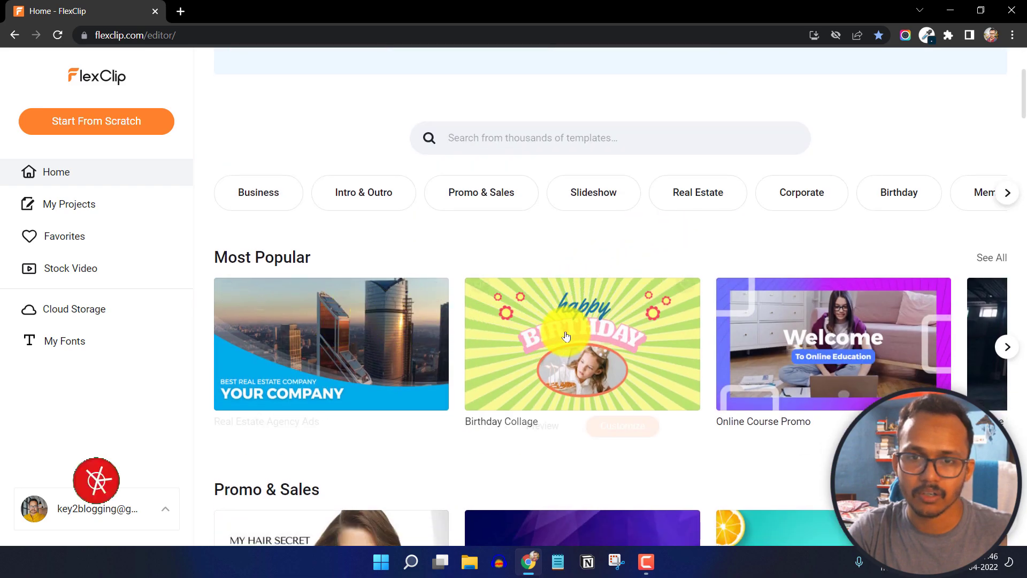
scroll(589, 362, down, 9)
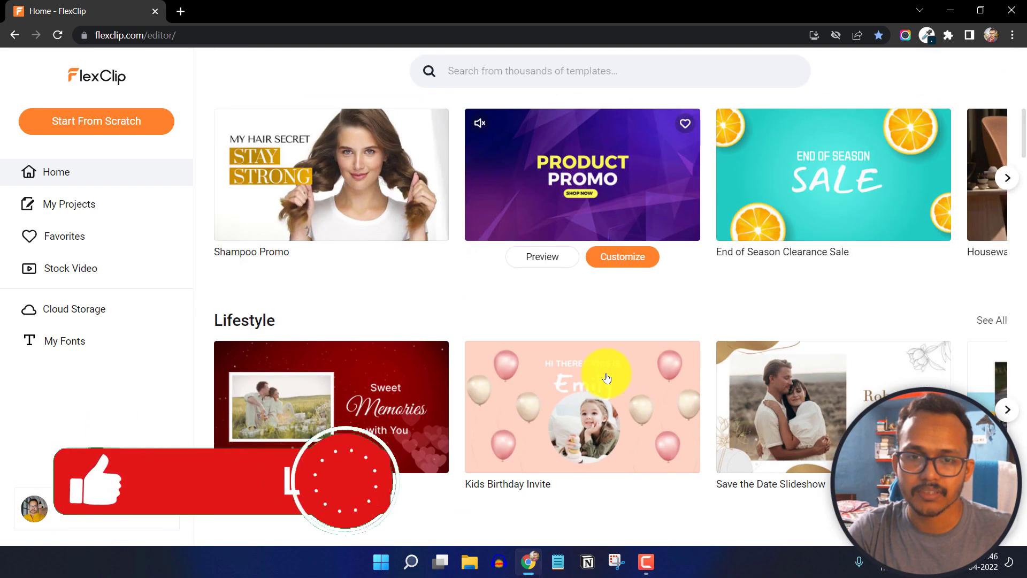
scroll(488, 383, down, 11)
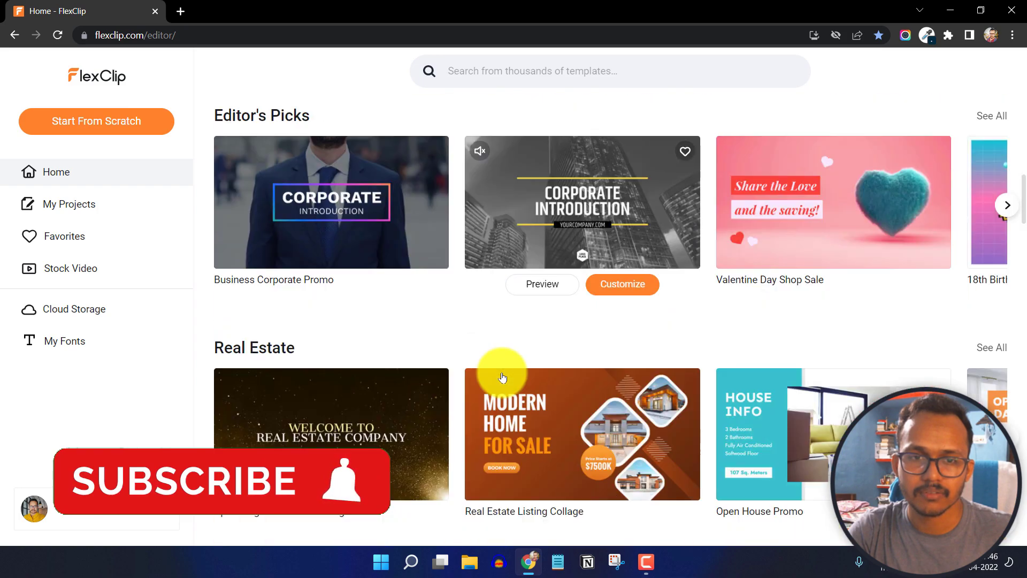
scroll(503, 377, down, 11)
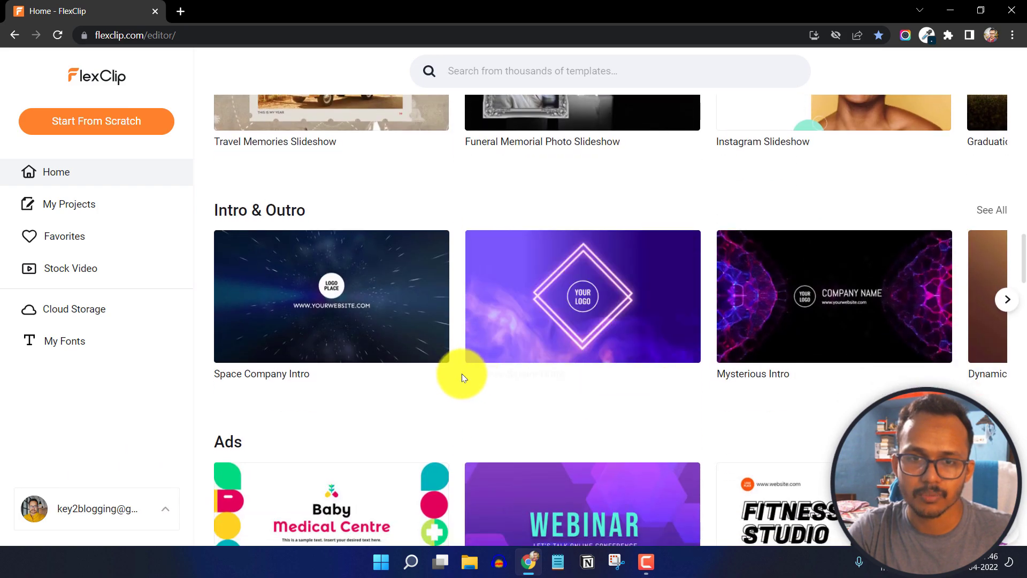
mouse_move(362, 314)
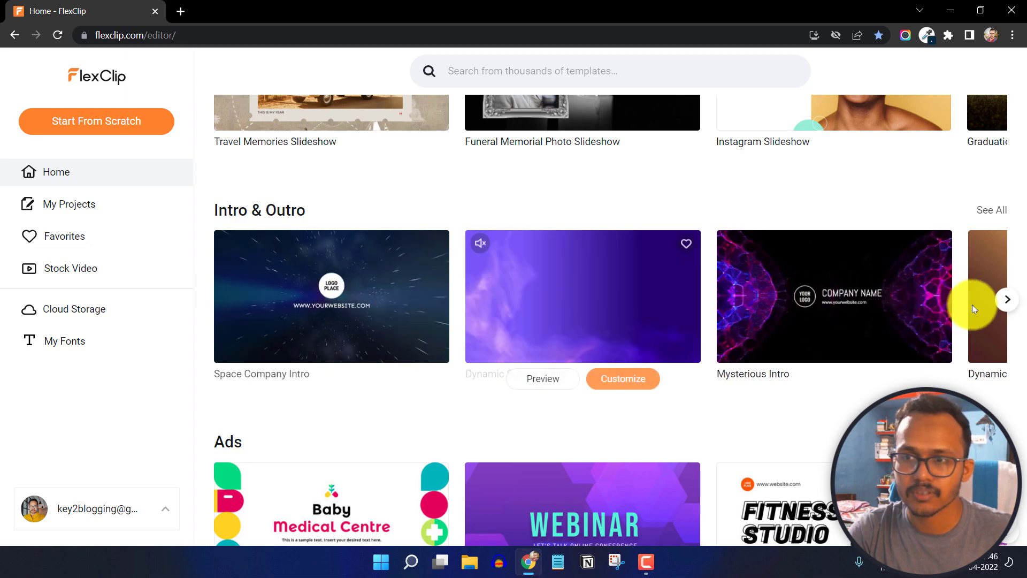
click(990, 218)
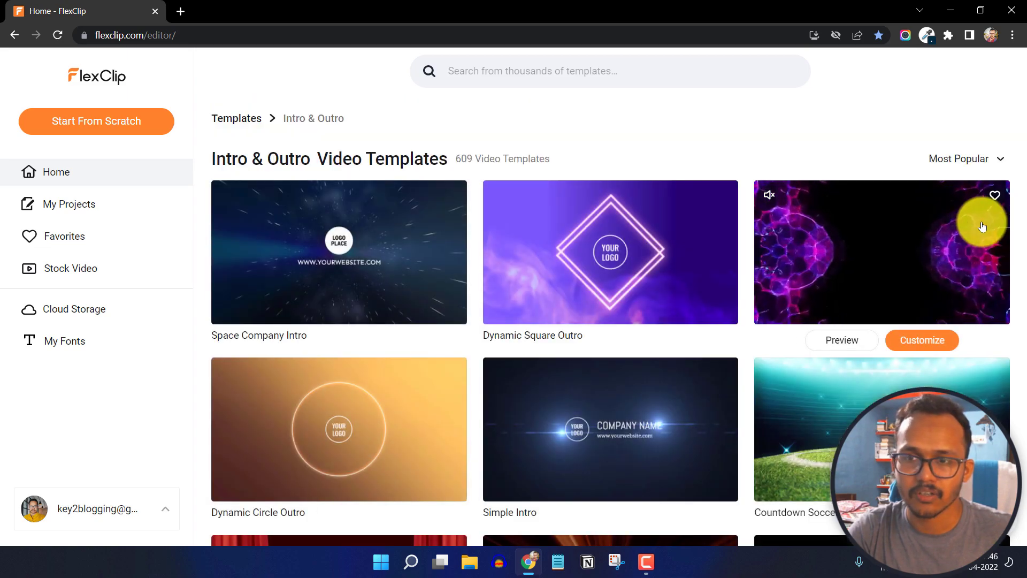
Examine the range of designs offered in the Intro & Outro video template collection.
scroll(882, 345, down, 4)
scroll(839, 357, down, 8)
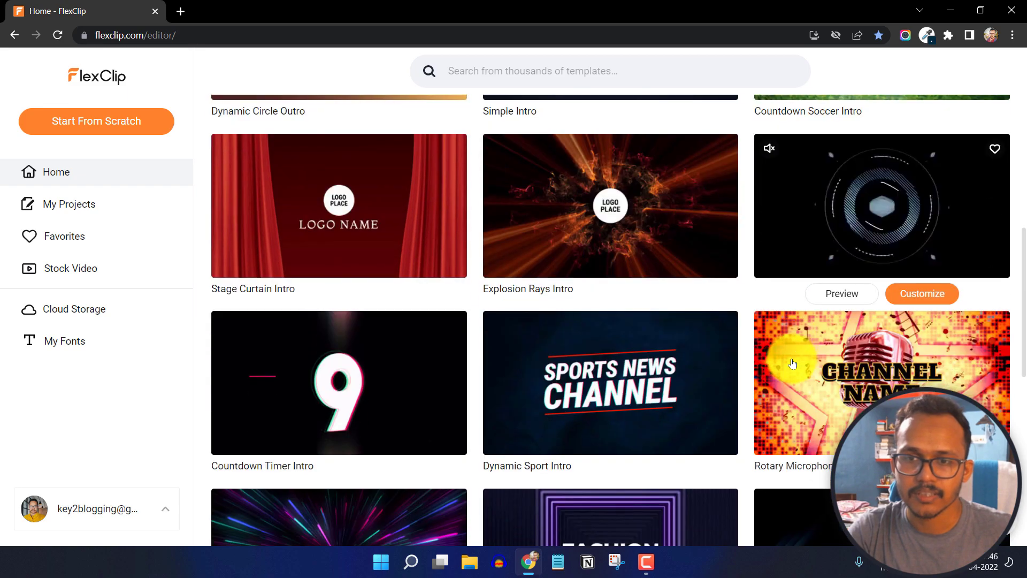
scroll(741, 367, down, 1)
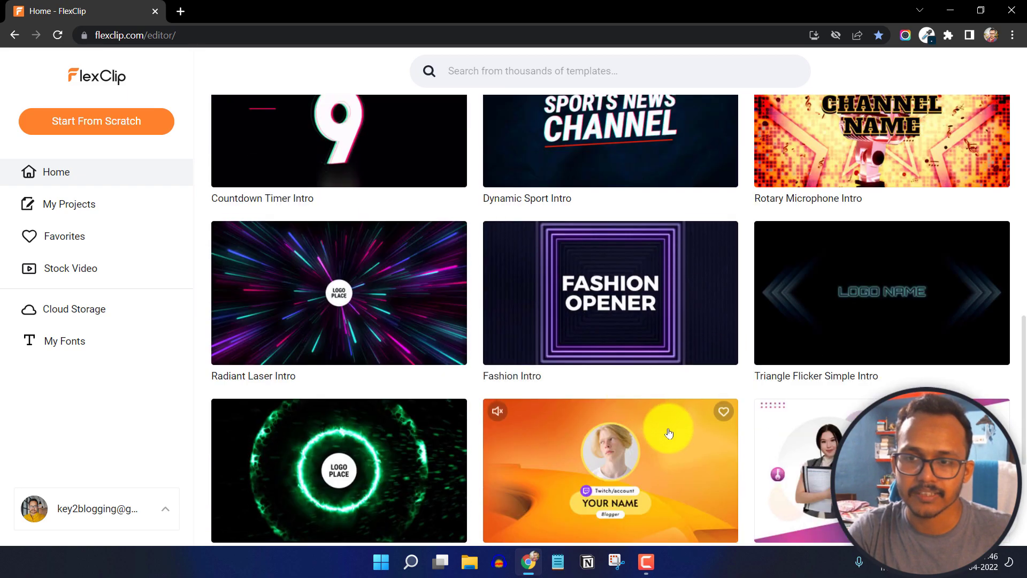
scroll(668, 433, down, 3)
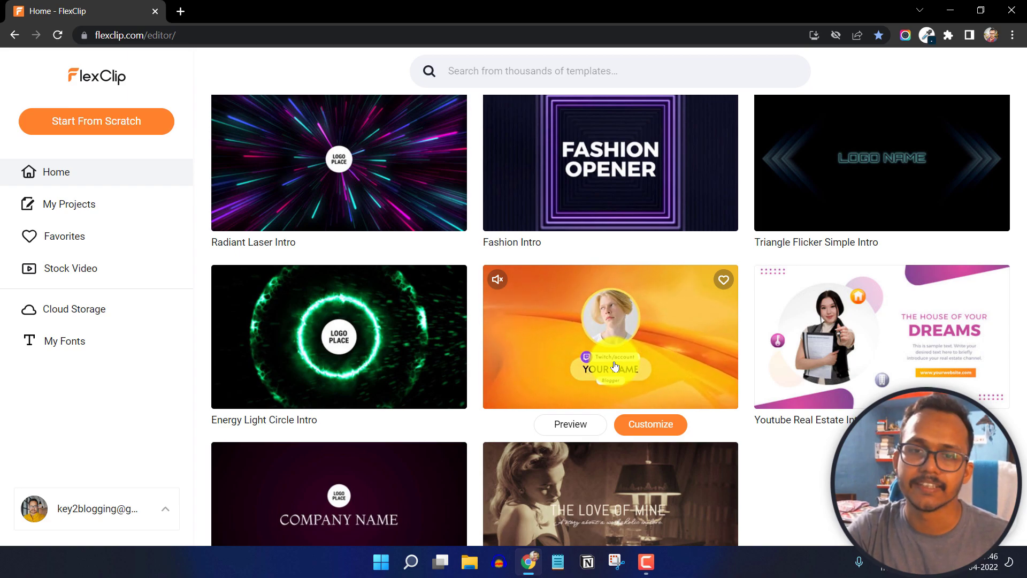
scroll(618, 367, down, 2)
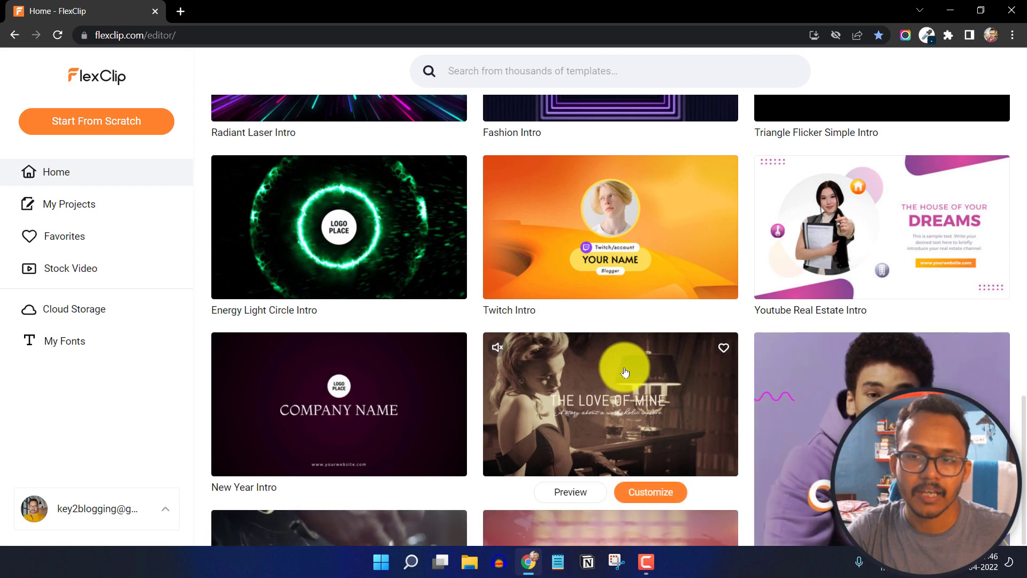
scroll(619, 367, up, 2)
scroll(623, 370, down, 5)
scroll(625, 372, down, 4)
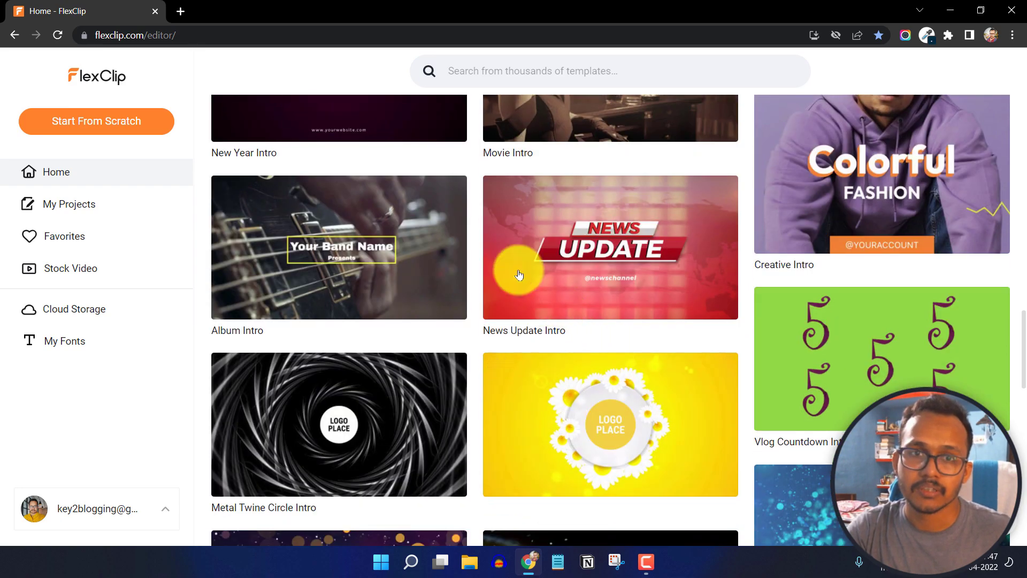
scroll(592, 294, up, 10)
scroll(610, 310, up, 15)
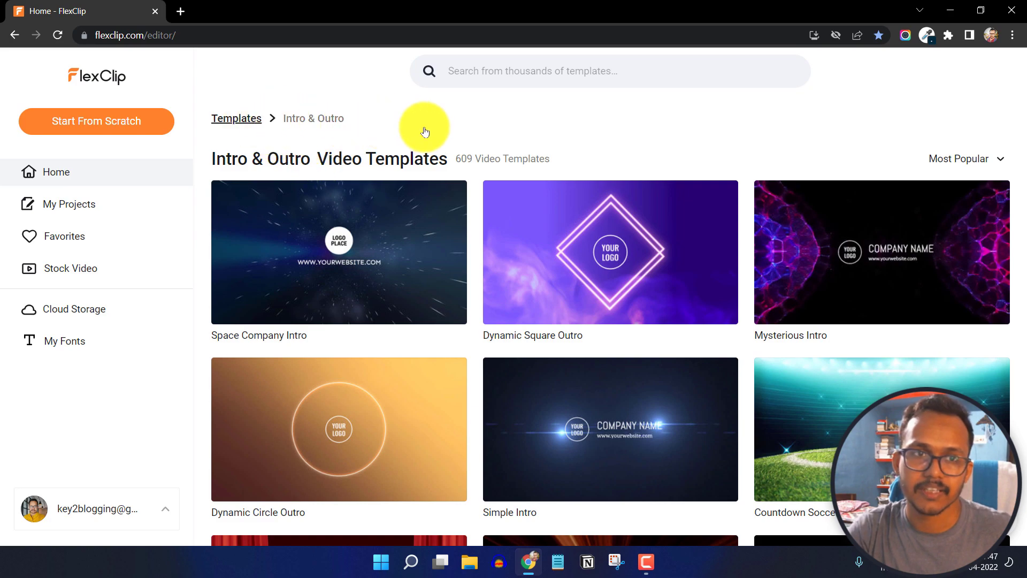
Return to the main templates page and look over its categories and the saved projects.
click(241, 125)
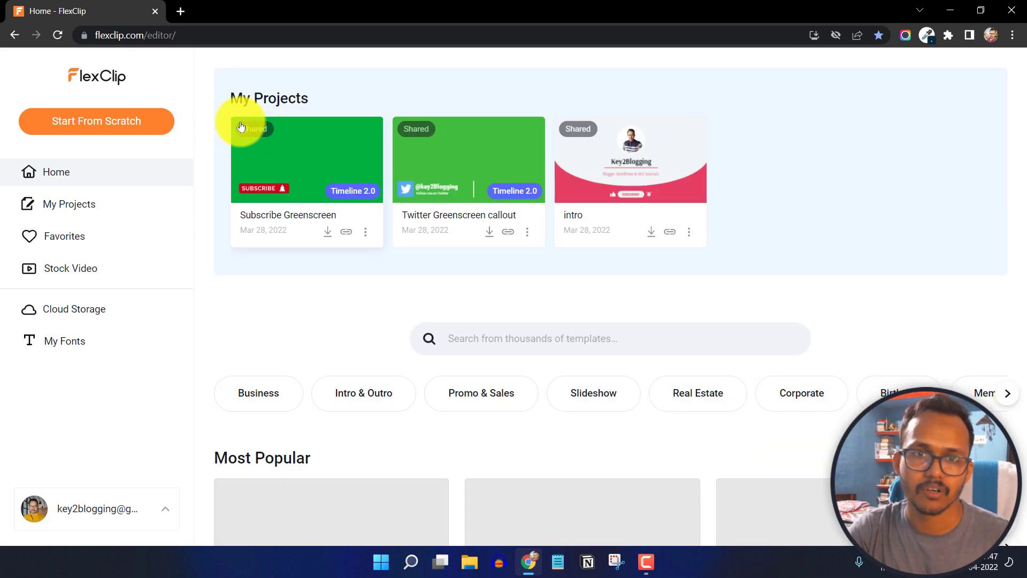
scroll(708, 294, down, 3)
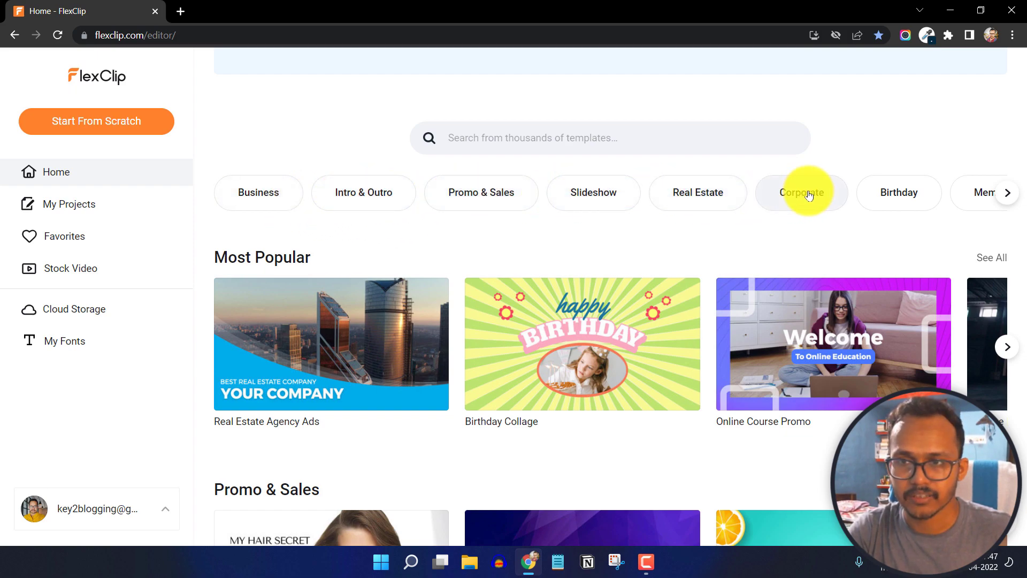
scroll(375, 428, down, 3)
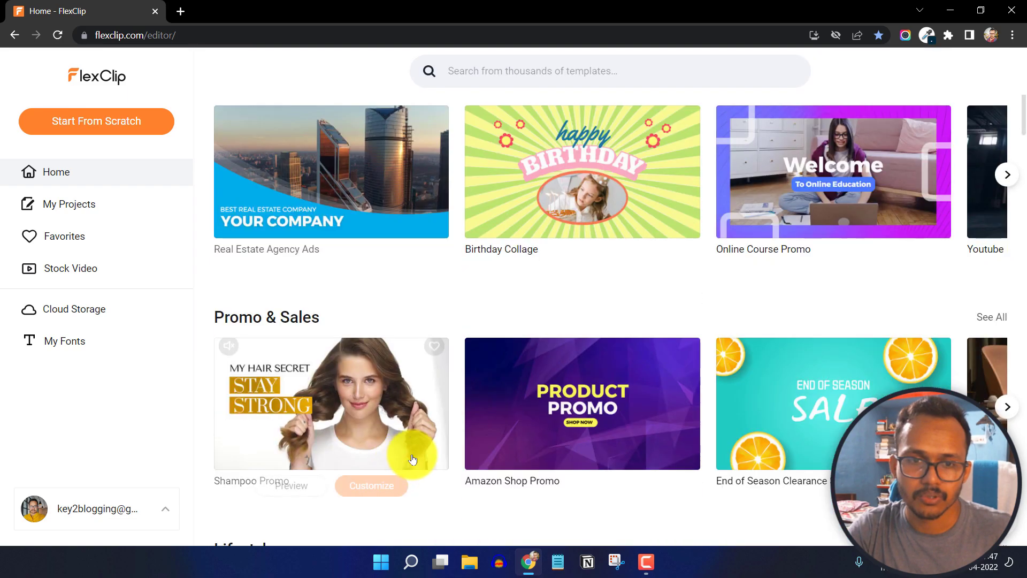
mouse_move(633, 441)
scroll(634, 441, up, 6)
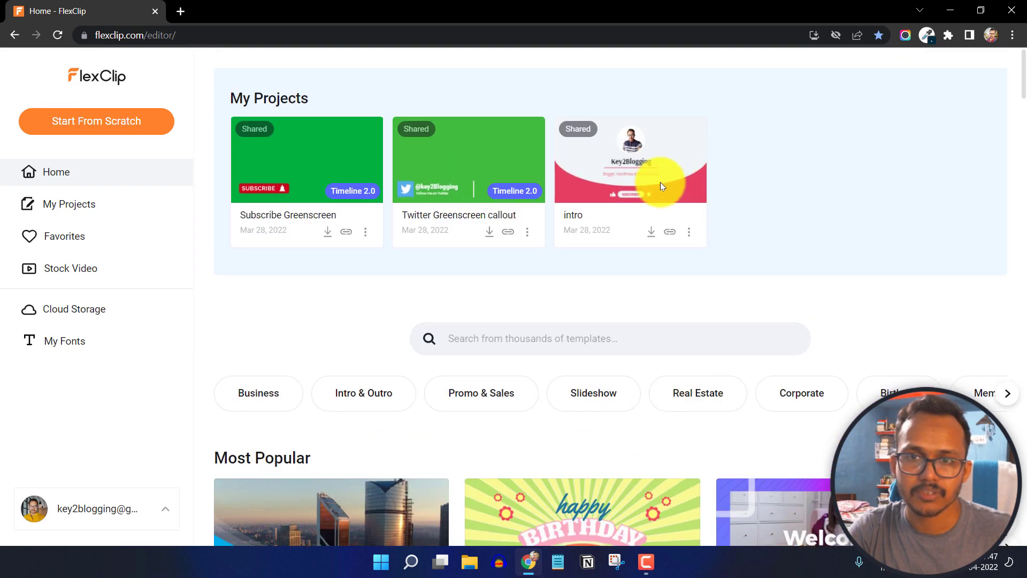
Open the saved "intro" project for editing and play its scene.
mouse_move(641, 159)
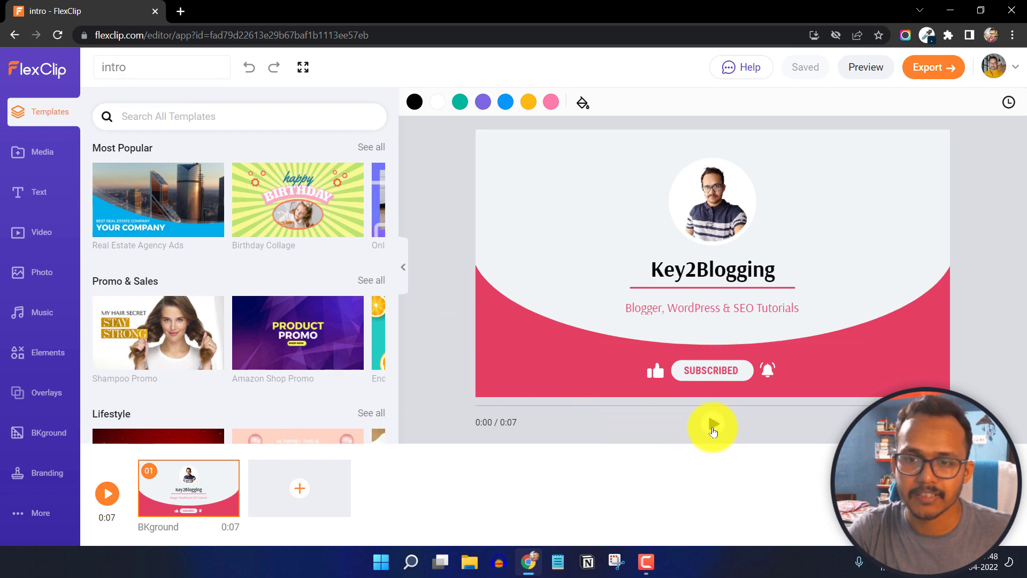
click(713, 424)
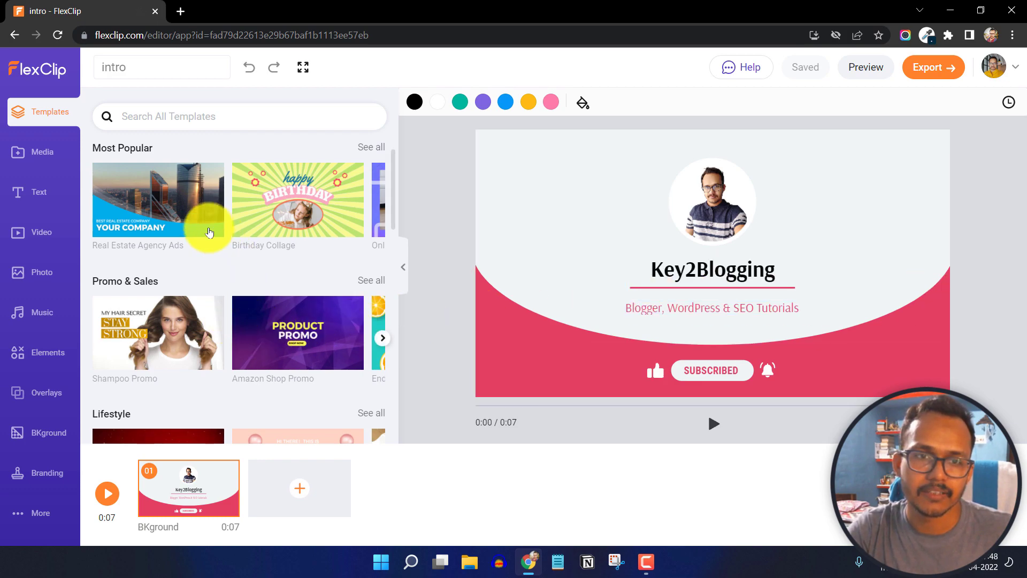
Look over the template categories in the editor and search all templates for "intro".
scroll(203, 284, down, 3)
scroll(205, 308, down, 2)
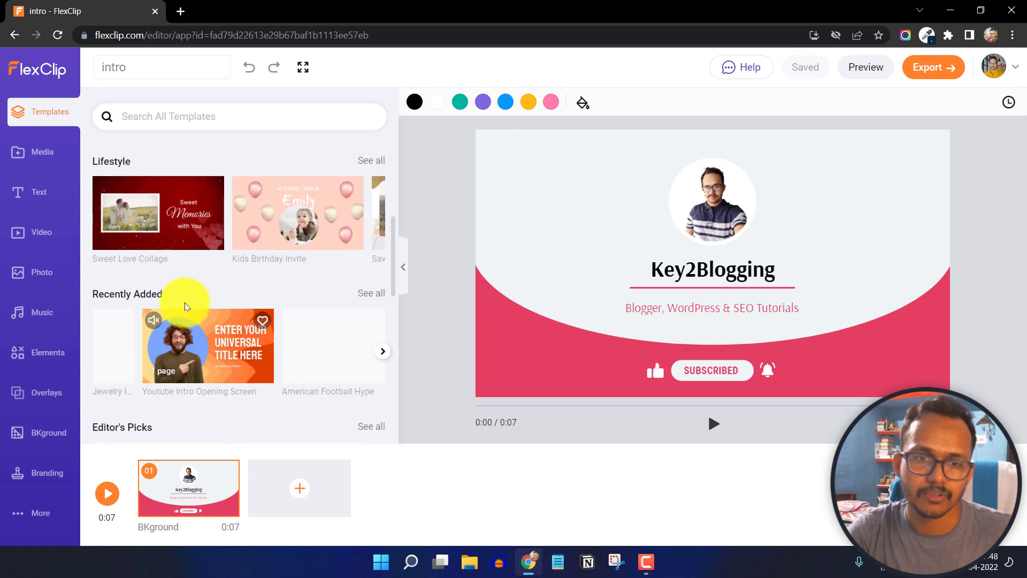
scroll(241, 214, up, 5)
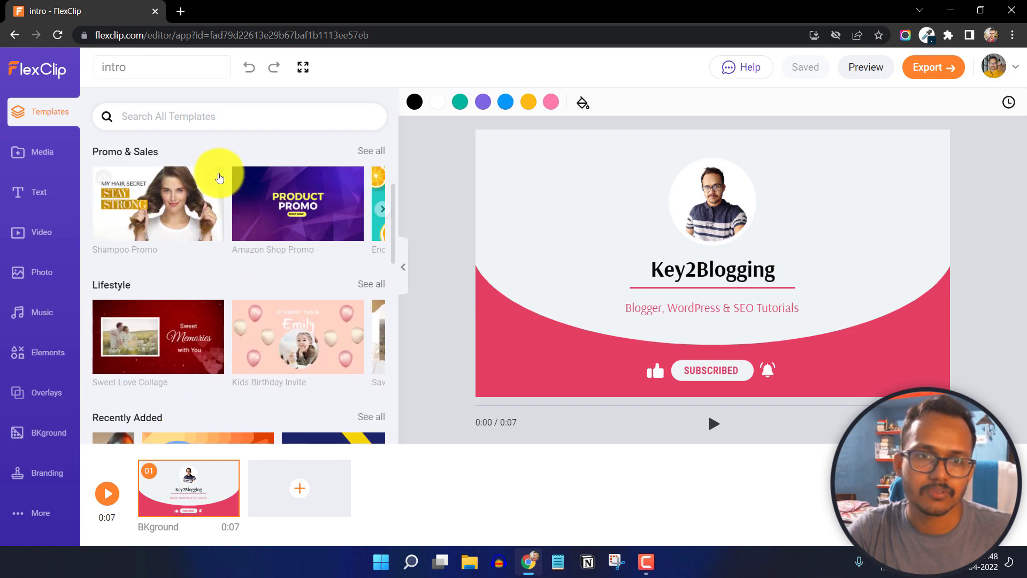
click(183, 123)
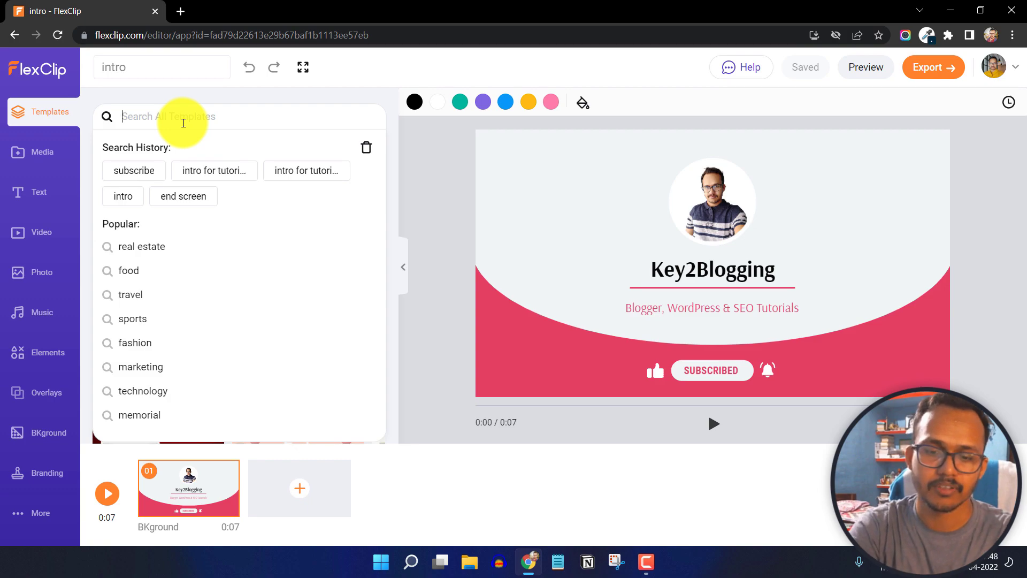
text(intro)
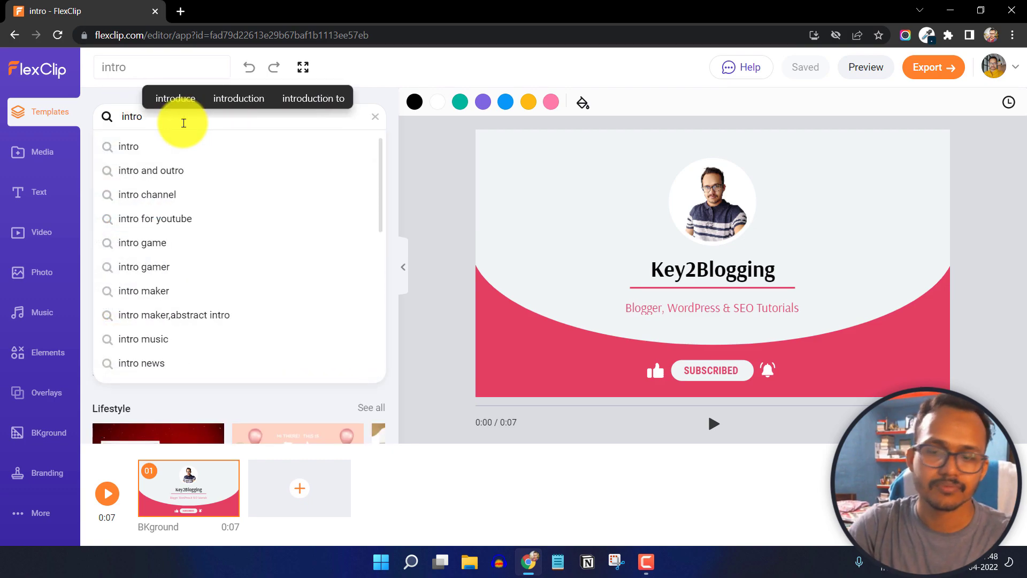
key(Return)
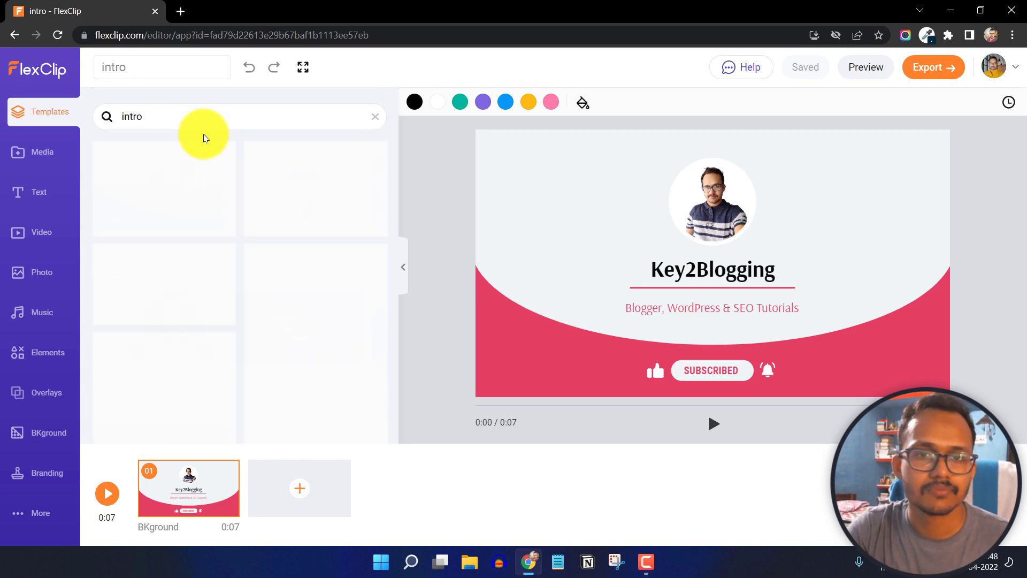
Find the Youtube Intro Online Marketing template among the results, add its page to the storyboard as a new scene and play it.
scroll(251, 299, down, 3)
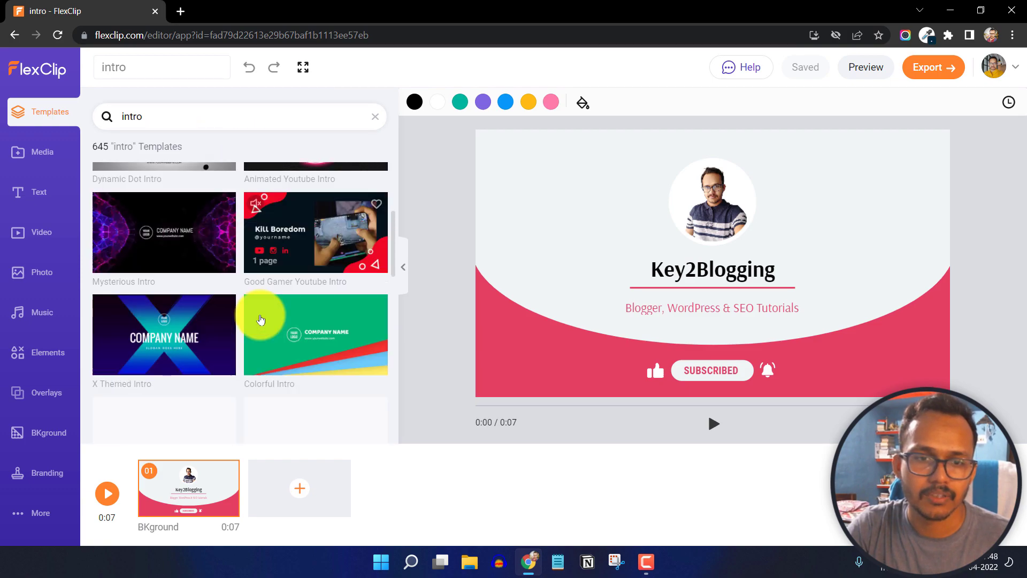
scroll(230, 317, down, 3)
scroll(275, 348, down, 3)
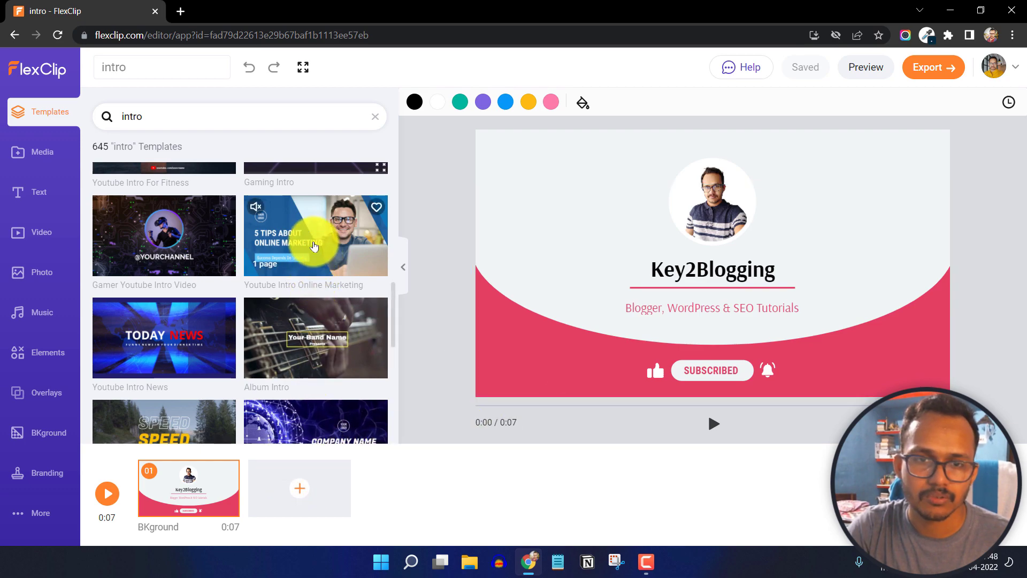
right_click(302, 233)
key(Escape)
click(294, 232)
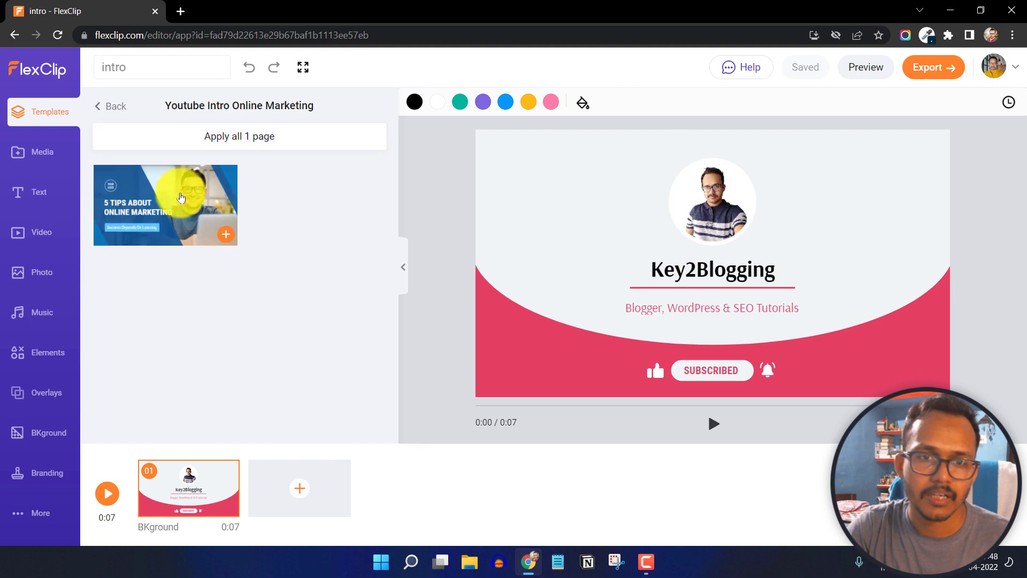
click(225, 233)
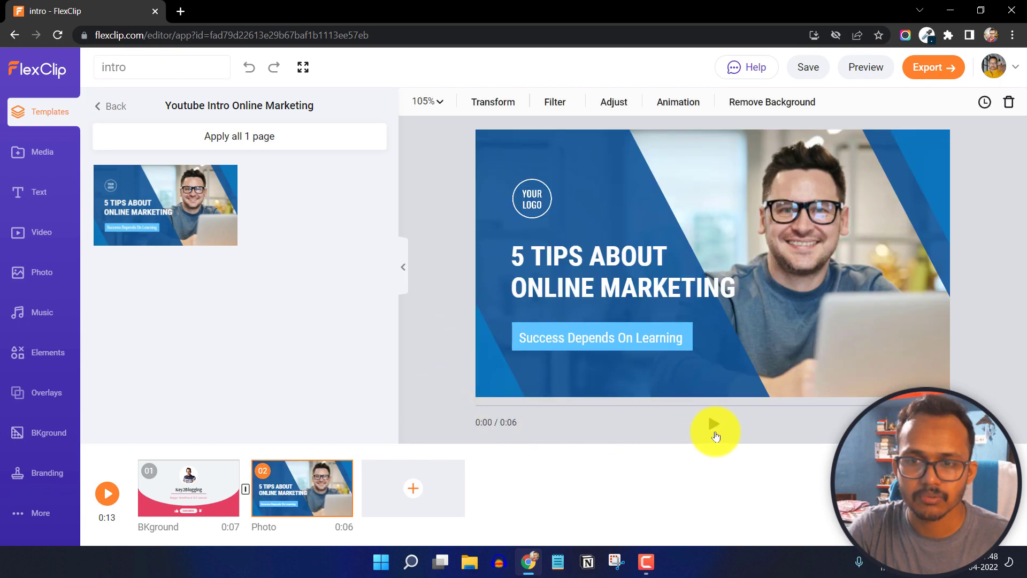
click(713, 423)
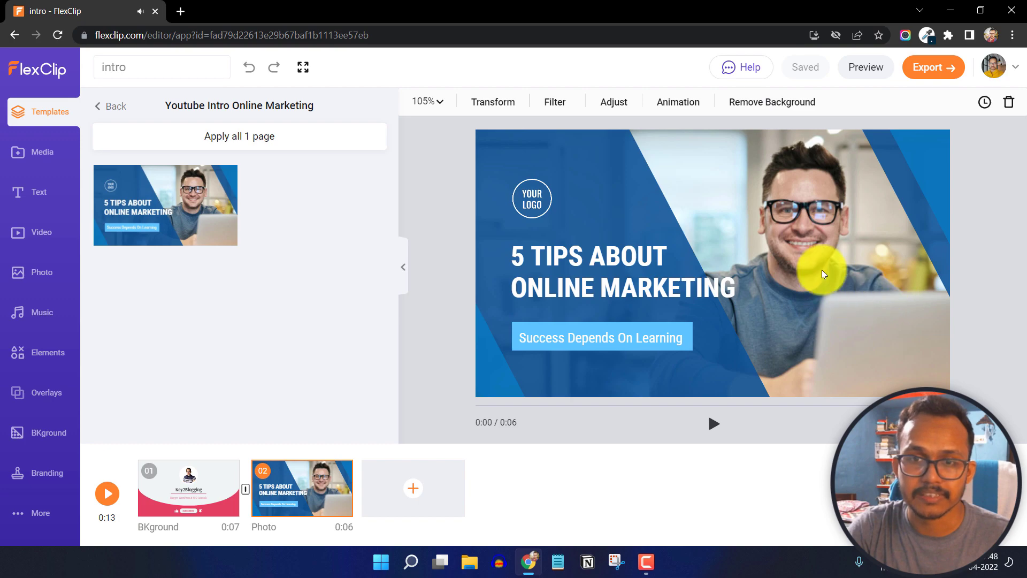
Look at the editing options for the new scene's logo, its heading and its subtitle.
click(541, 201)
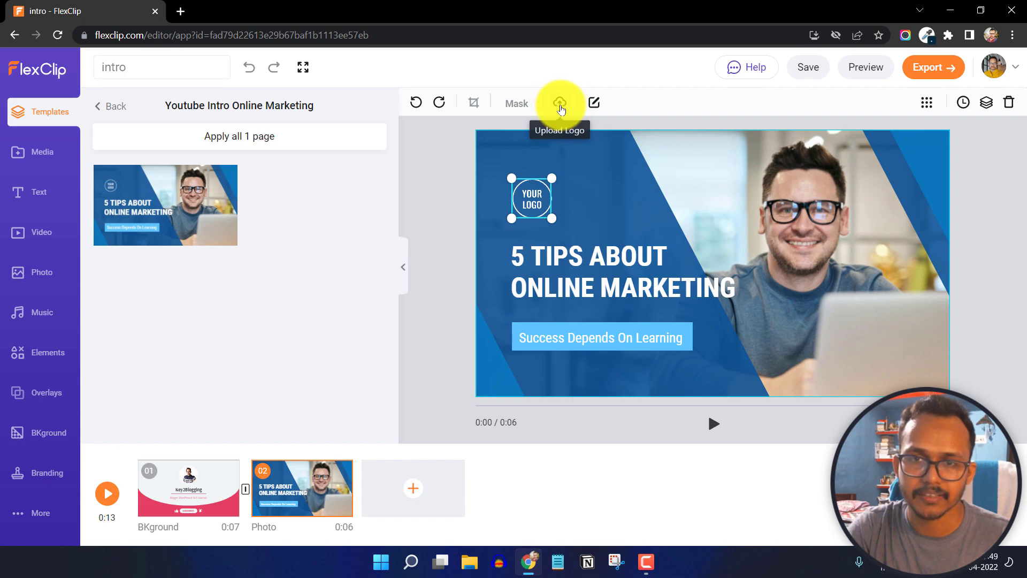
double_click(568, 267)
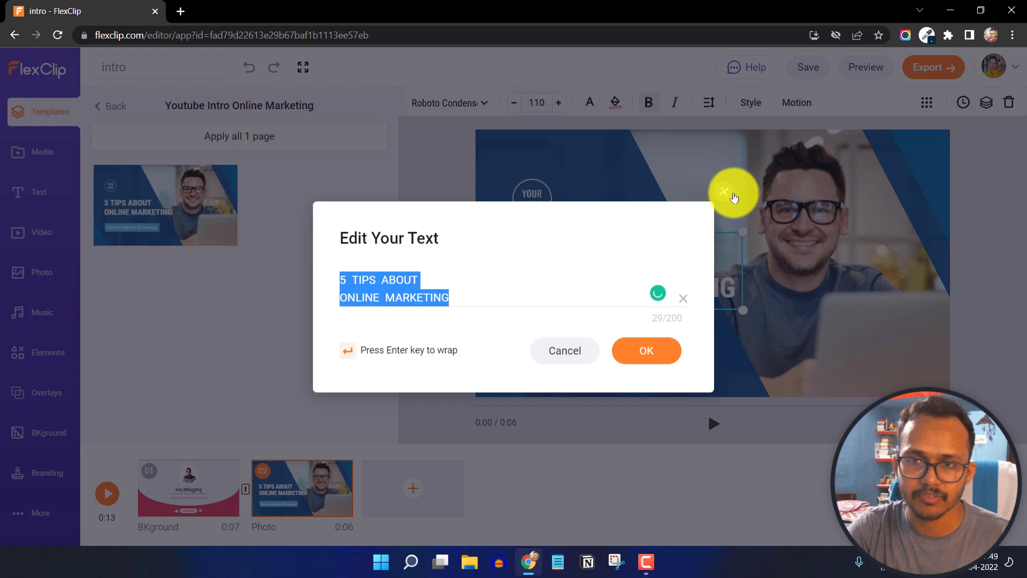
click(727, 192)
click(599, 341)
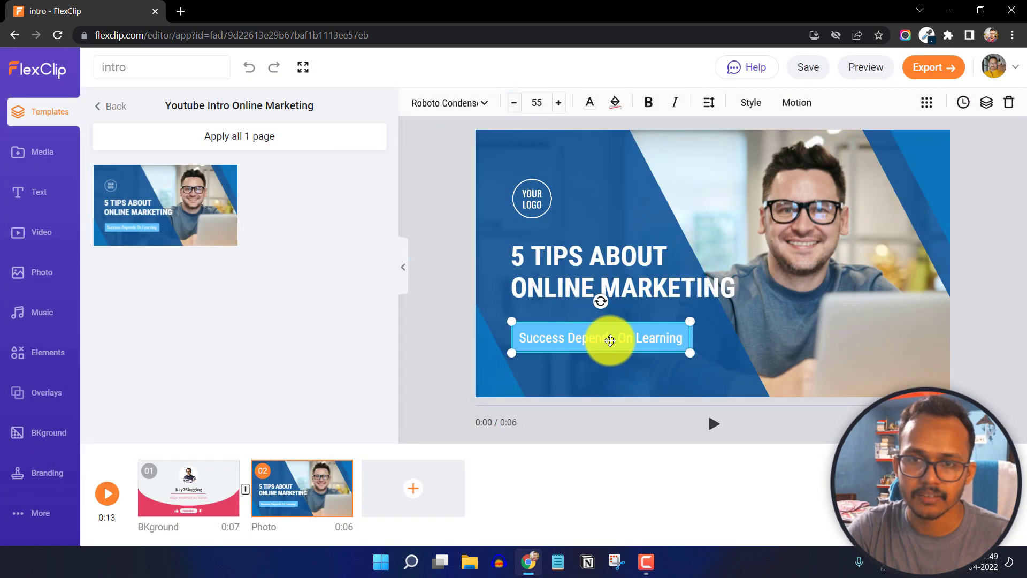
Try to remove the background from the new scene's photo.
click(809, 253)
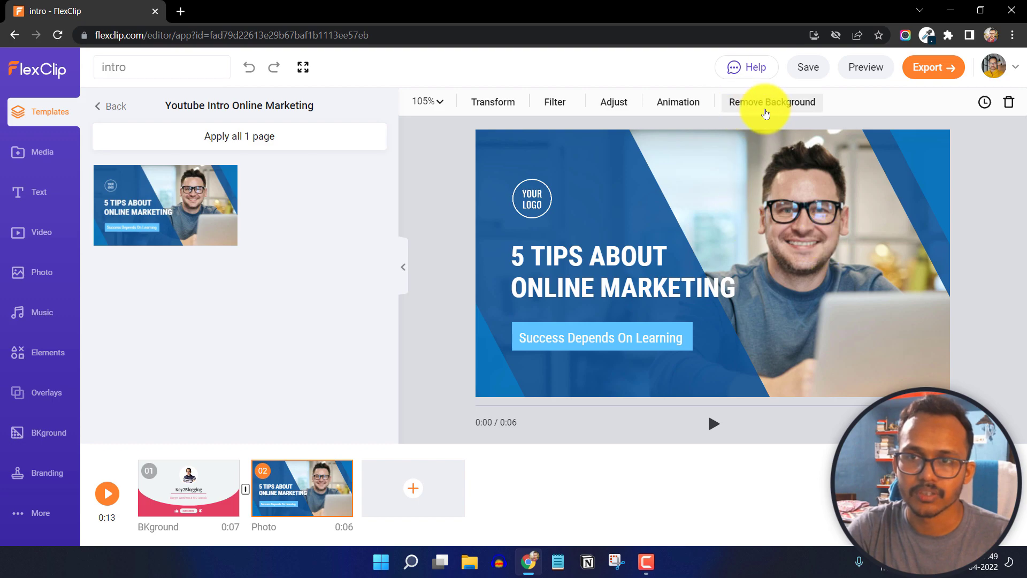
click(767, 107)
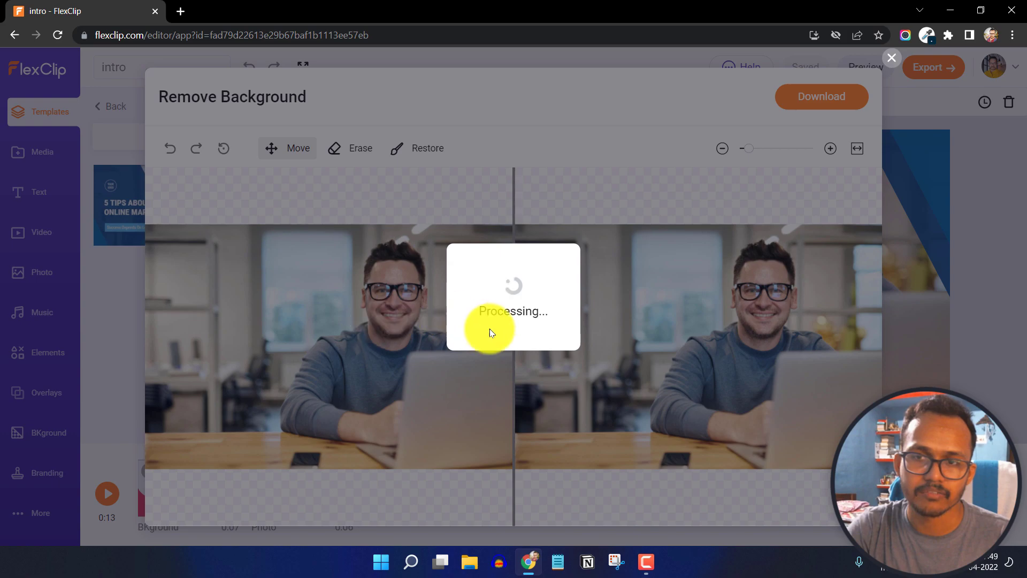
click(889, 61)
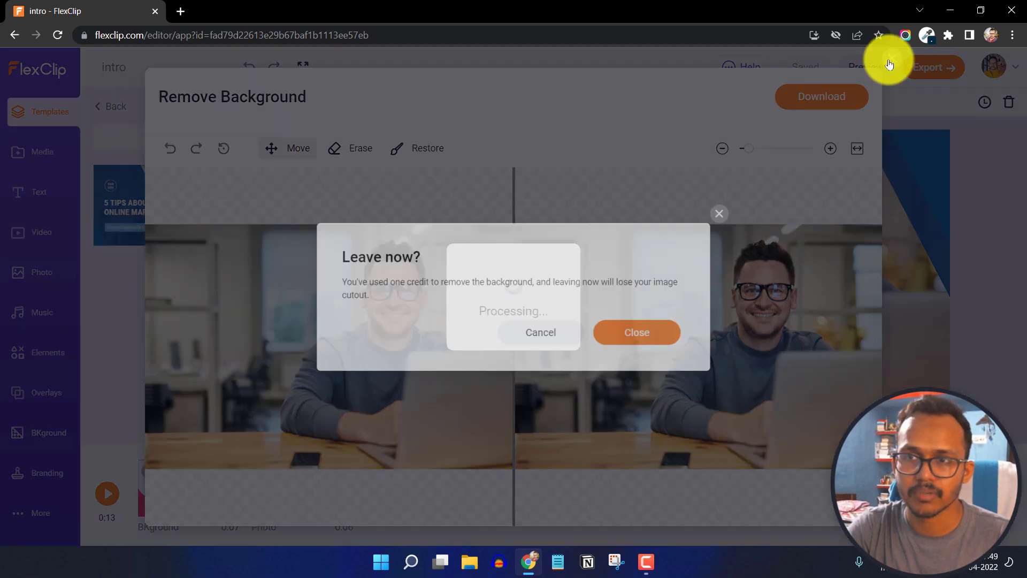
click(639, 333)
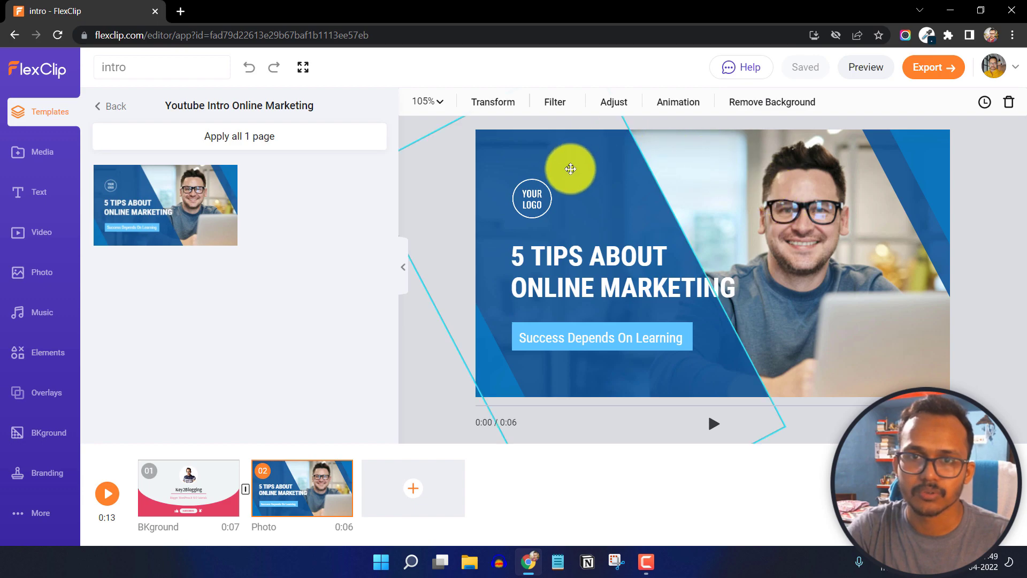
Set the zoom of the new scene's background photo to 100%.
click(292, 500)
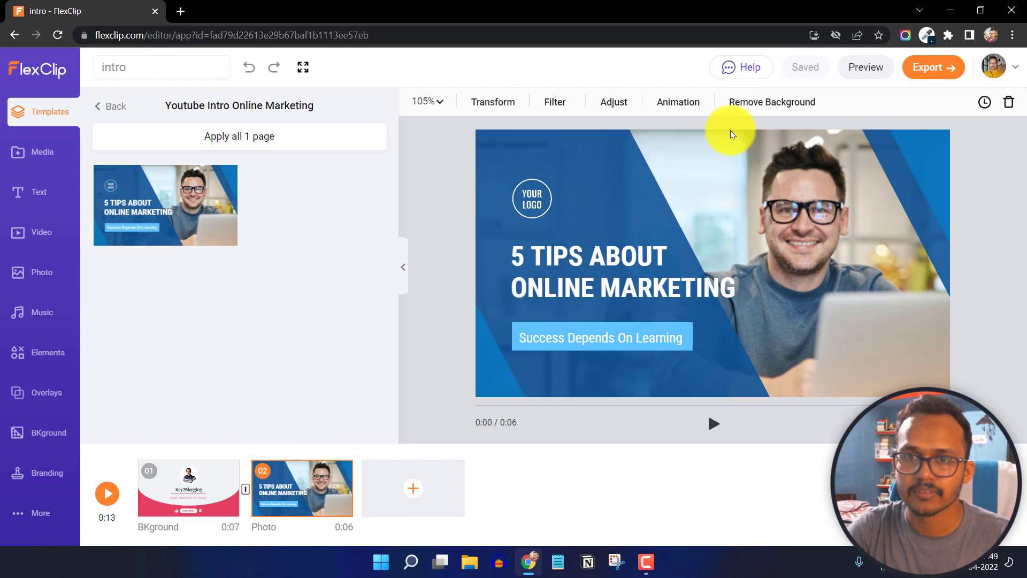
click(436, 103)
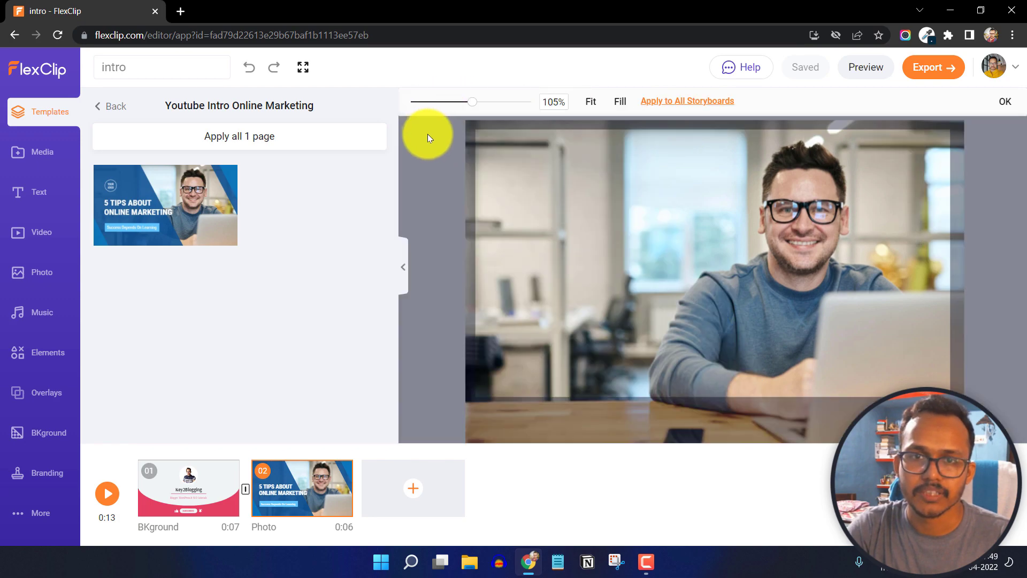
drag(473, 103, 470, 106)
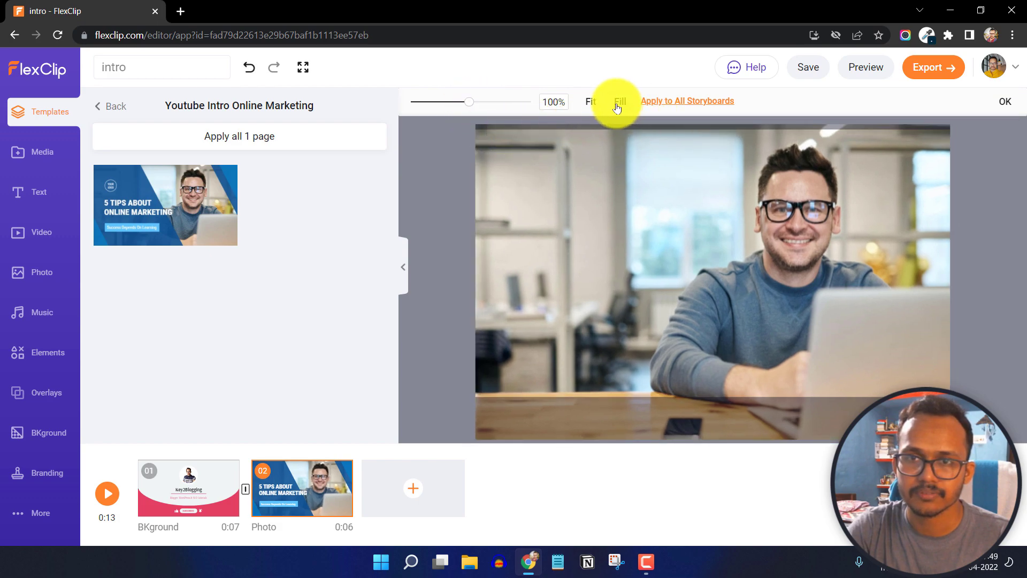
click(473, 168)
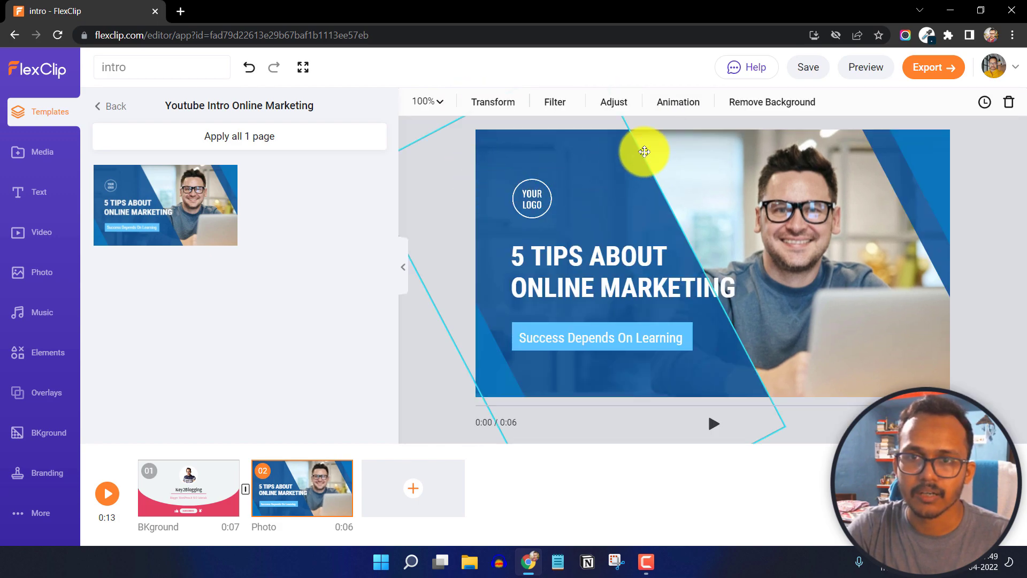
Examine the Adjust settings and the Photo Animation choices available for the scene's background photo.
click(612, 103)
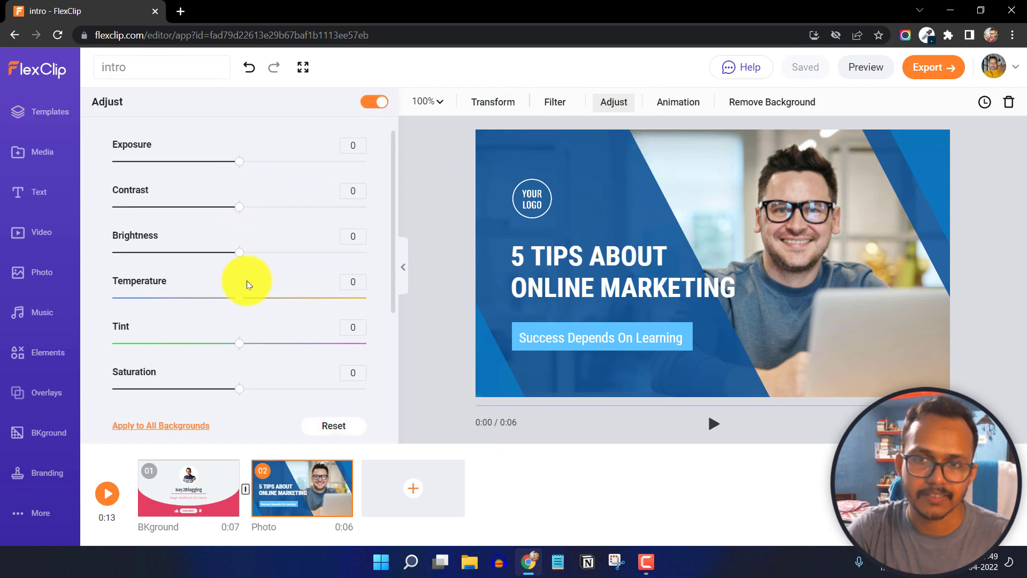
scroll(289, 296, down, 3)
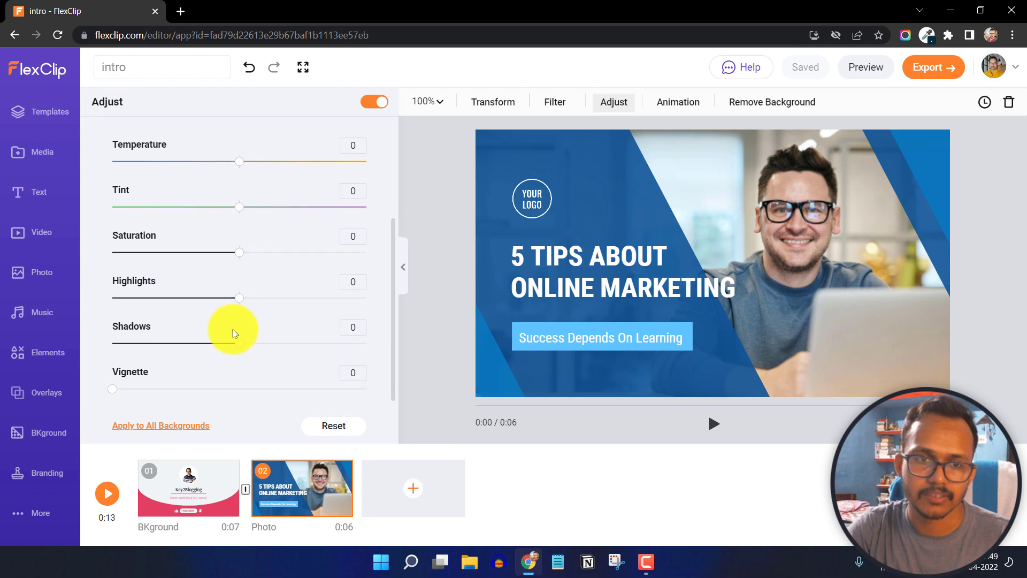
scroll(313, 318, up, 3)
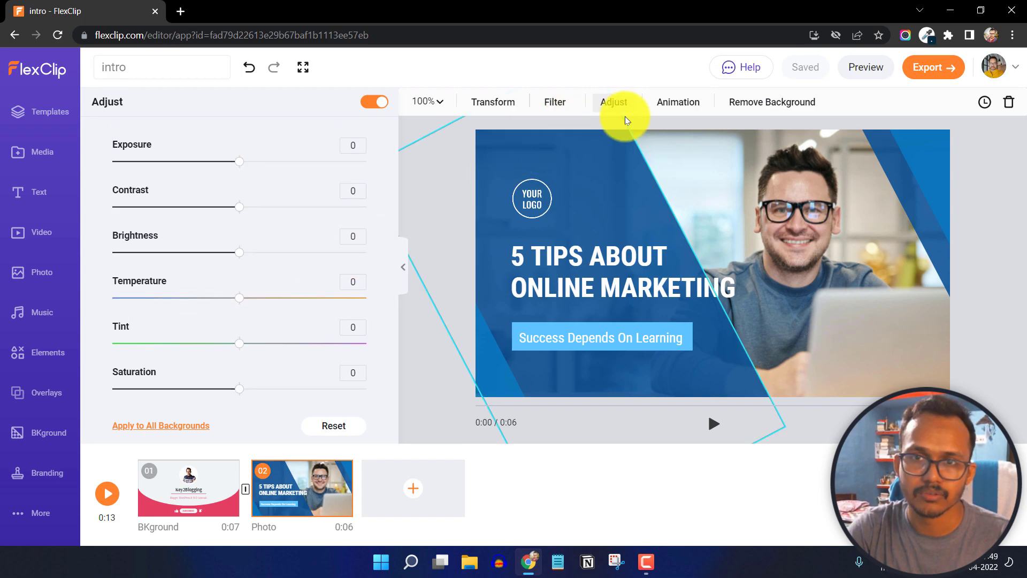
click(678, 103)
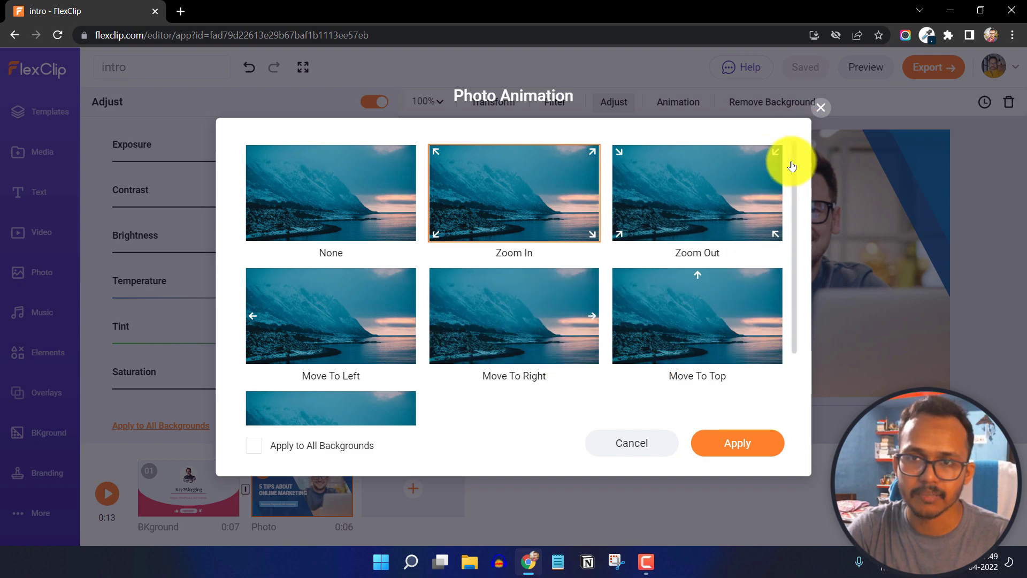
click(816, 111)
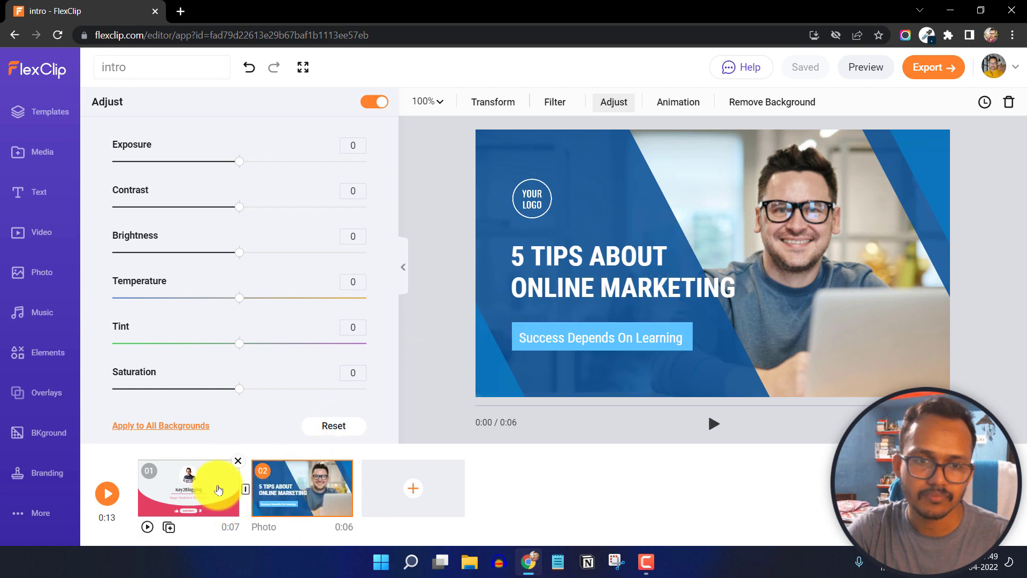
Delete the Key2Blogging scene from the storyboard, and show the editor full screen with the intro template results.
click(237, 463)
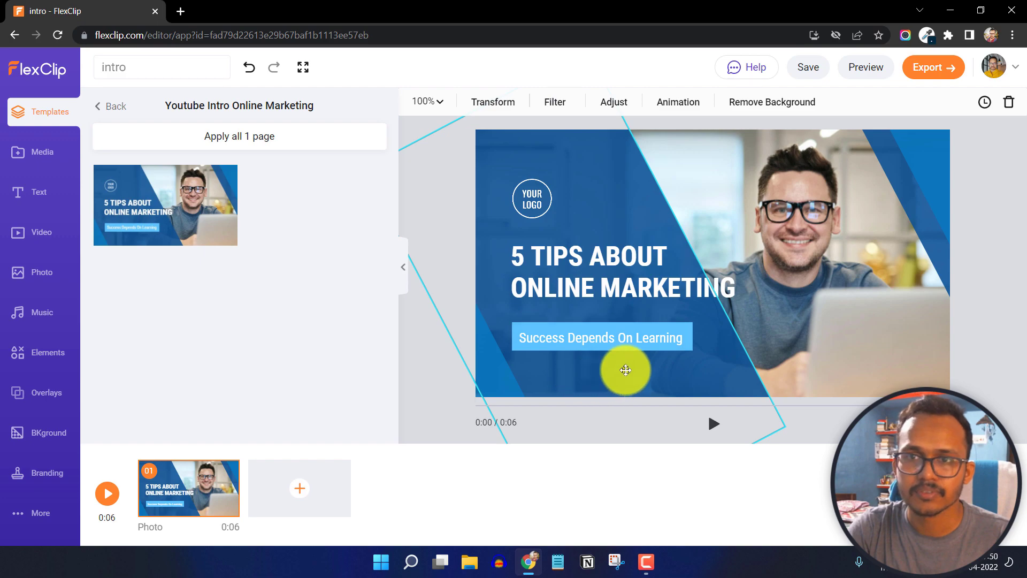
click(109, 106)
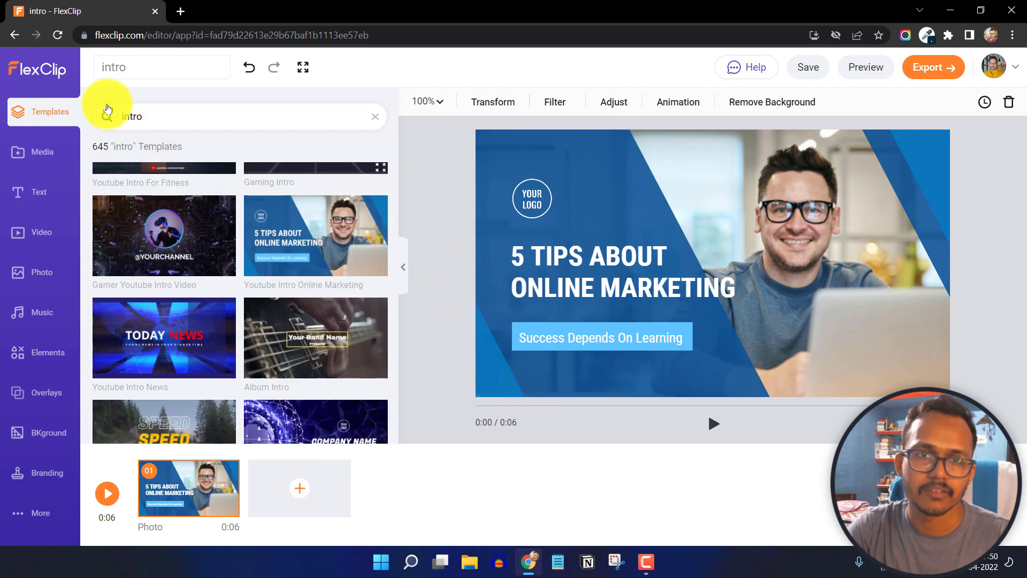
click(306, 70)
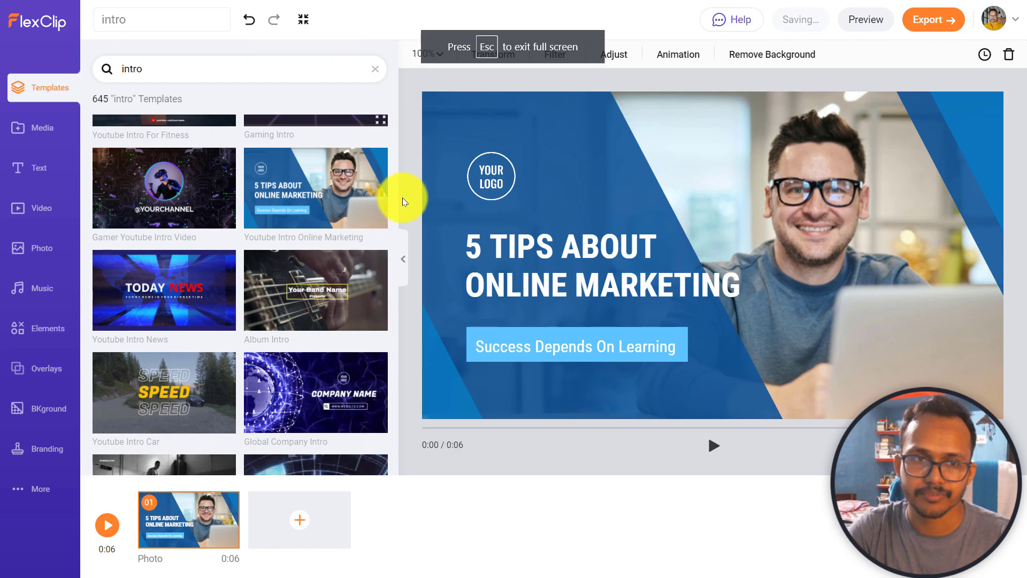
Look over the project's media files and the options for uploading local files and recording.
click(47, 126)
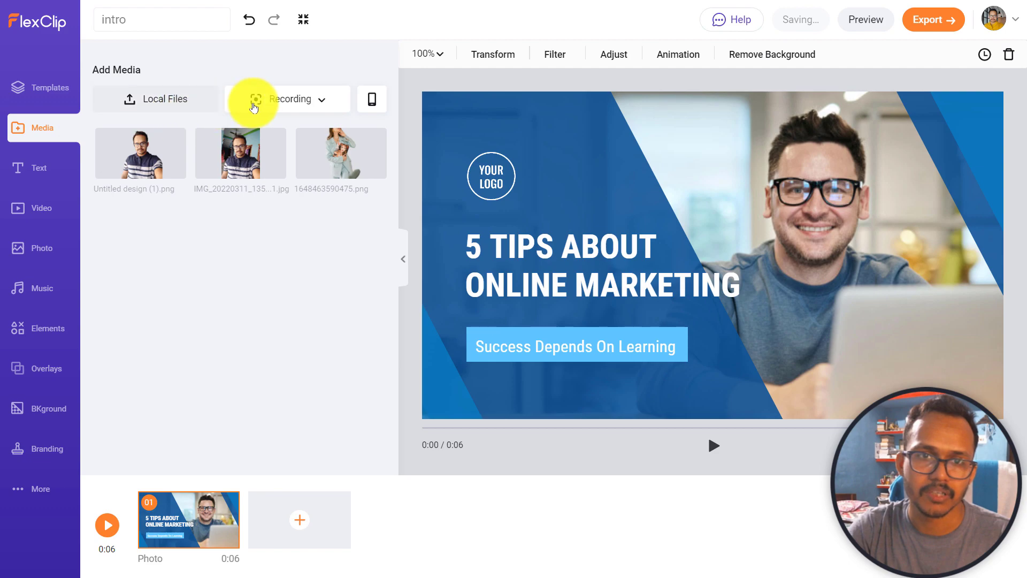
click(153, 109)
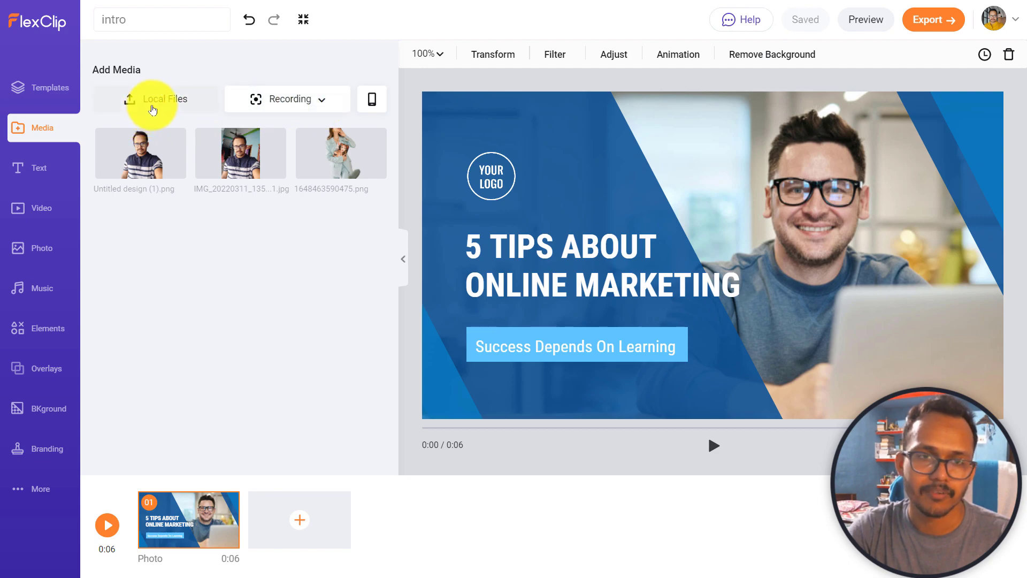
click(300, 98)
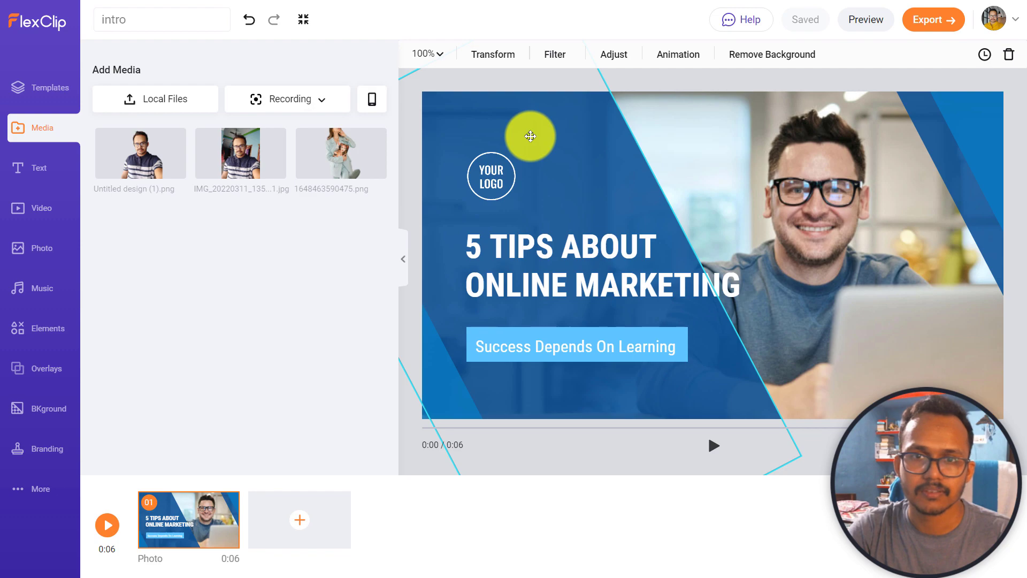
Delete the large translucent blue panel behind the text and the blue shape in the scene's lower-left corner.
click(584, 139)
key(Delete)
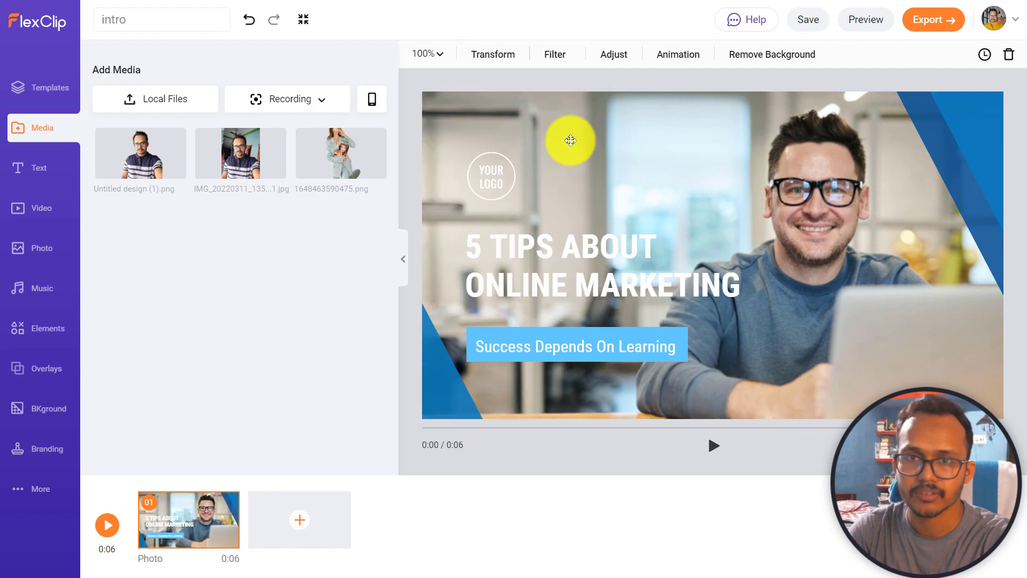
click(449, 392)
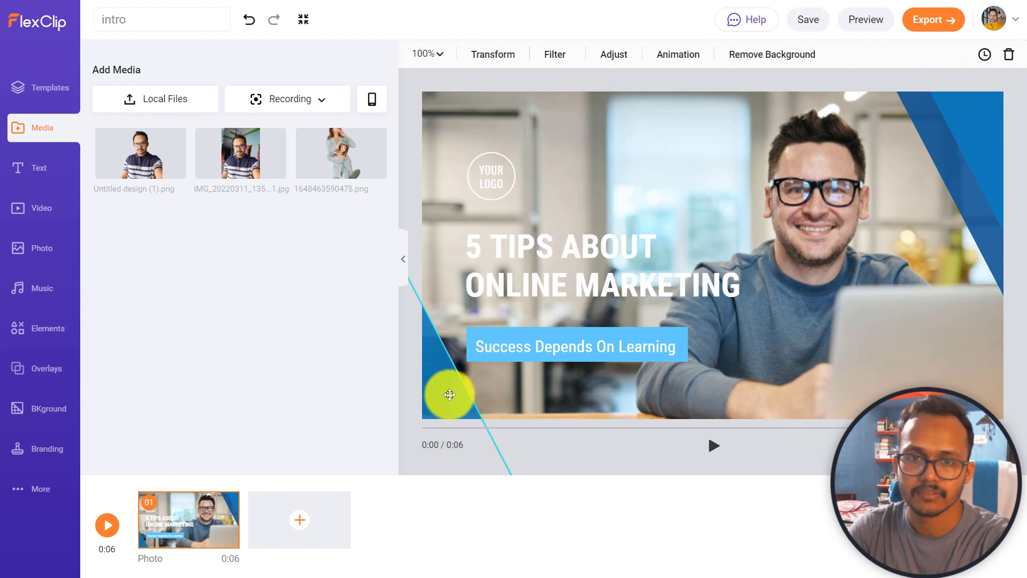
key(Delete)
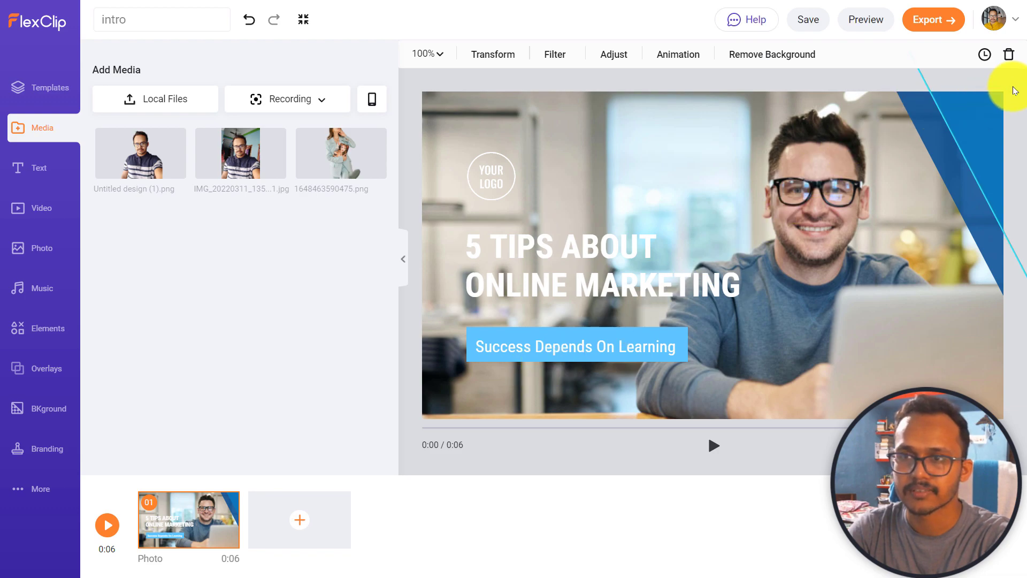
Replace the scene's background photo with the Technology stock photo of hands typing on a laptop.
click(1009, 55)
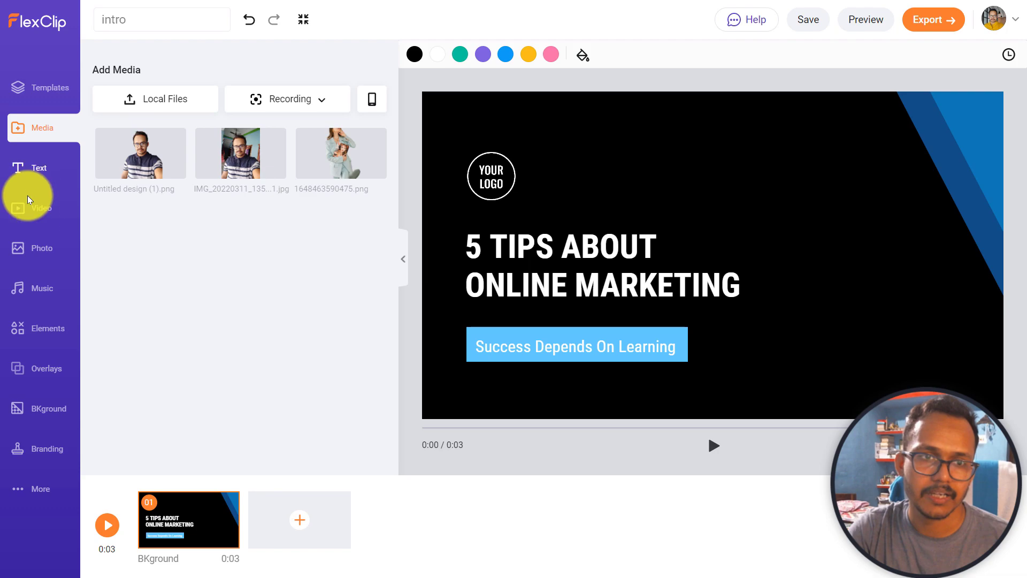
click(30, 255)
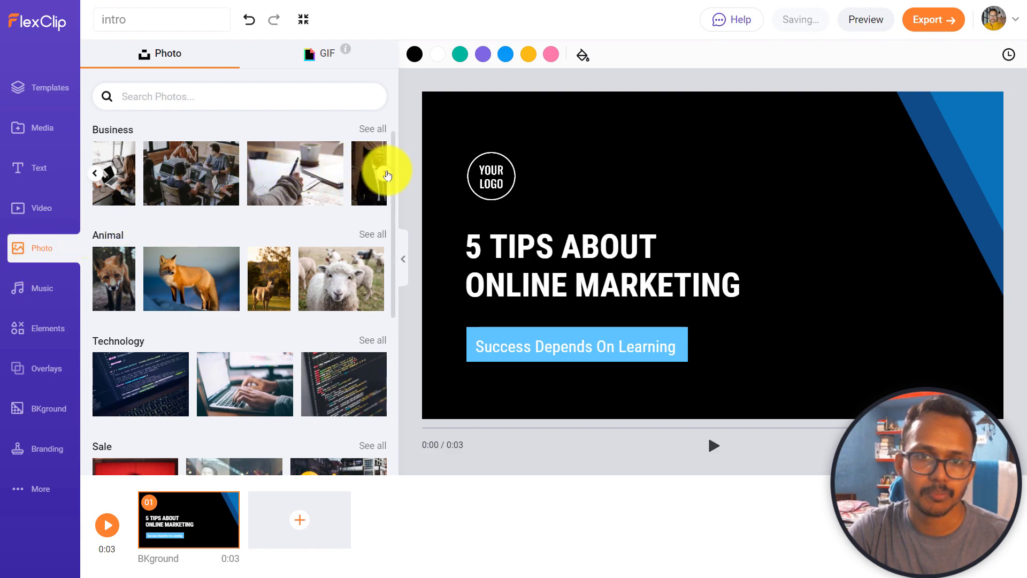
click(387, 174)
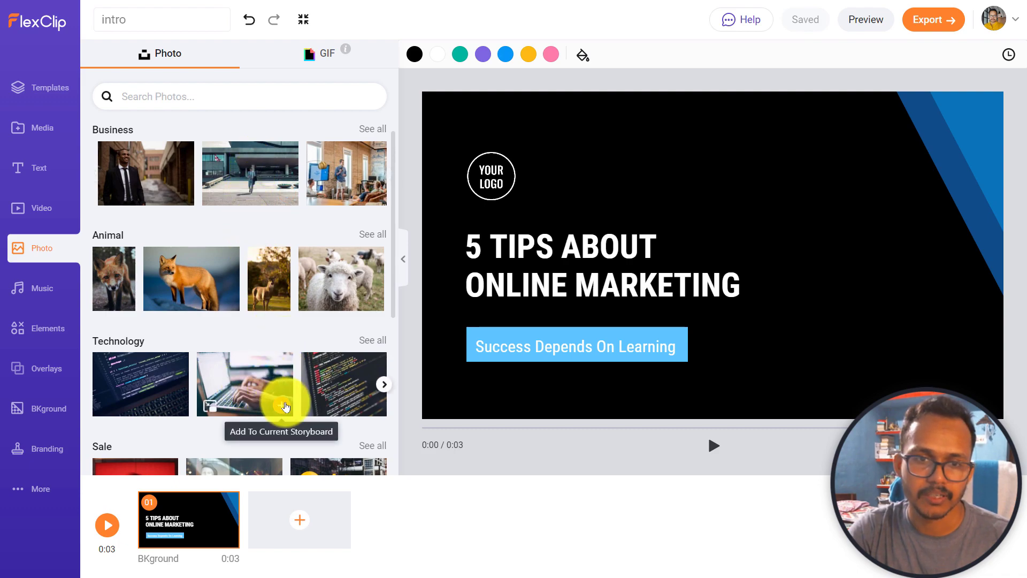
click(285, 406)
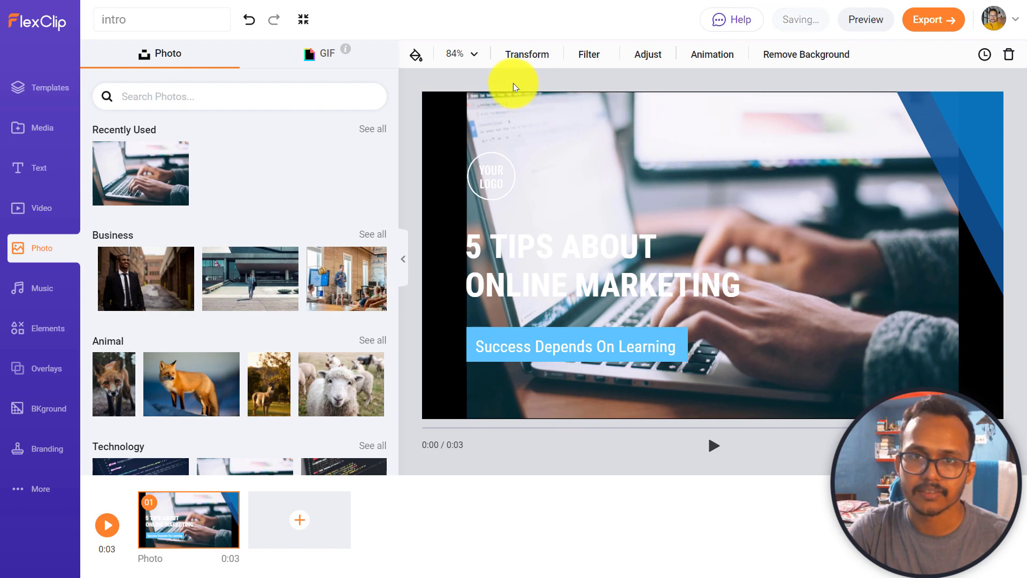
Scale the laptop photo with the Fill option so it covers the whole frame at 100%.
click(473, 59)
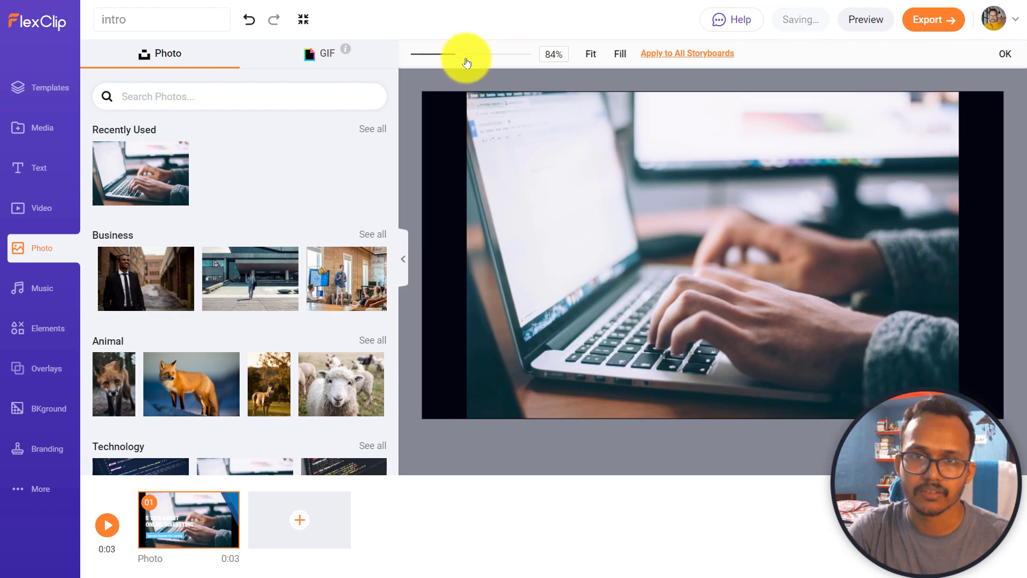
drag(466, 63, 474, 56)
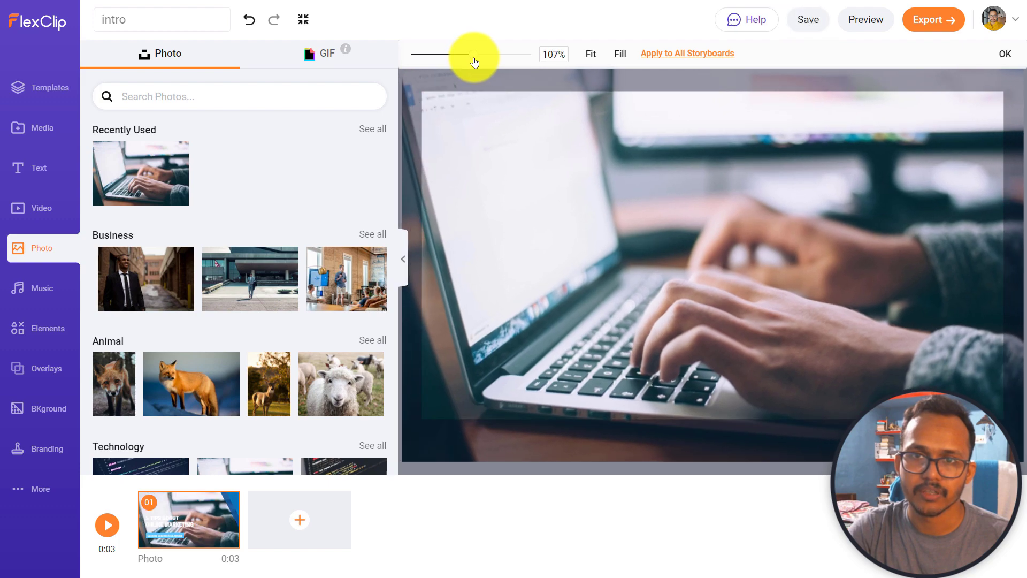
click(584, 60)
click(620, 55)
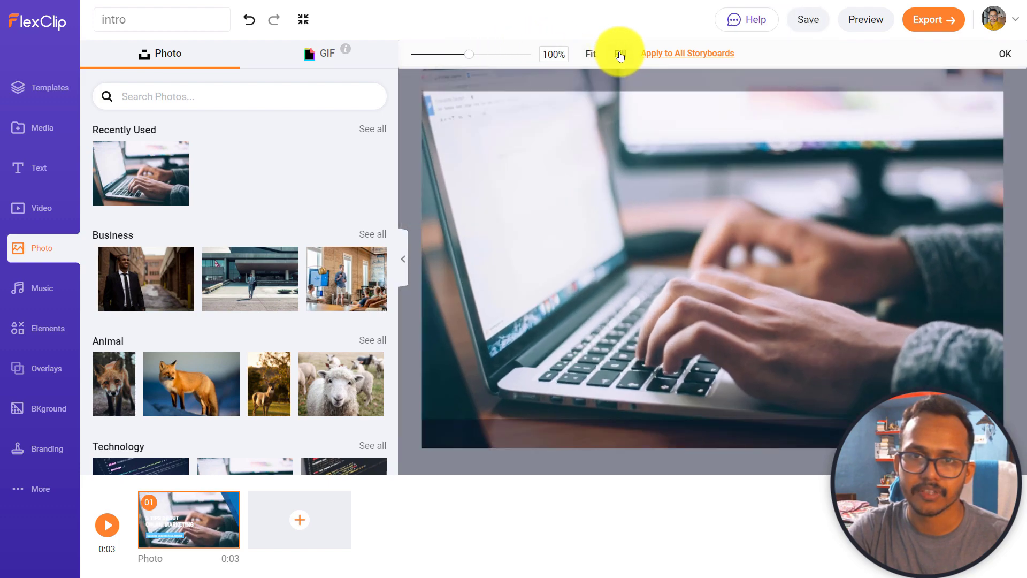
click(1004, 56)
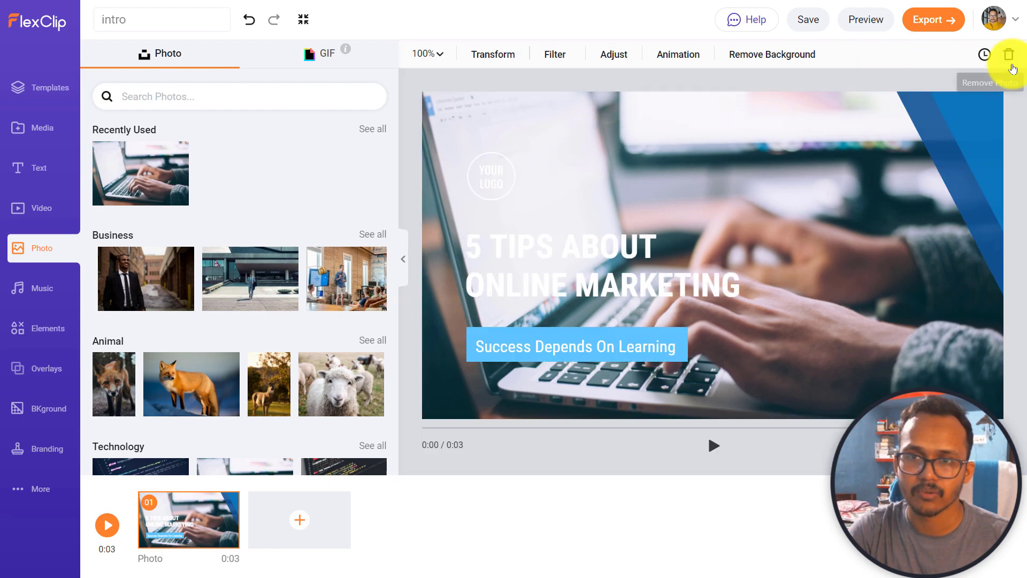
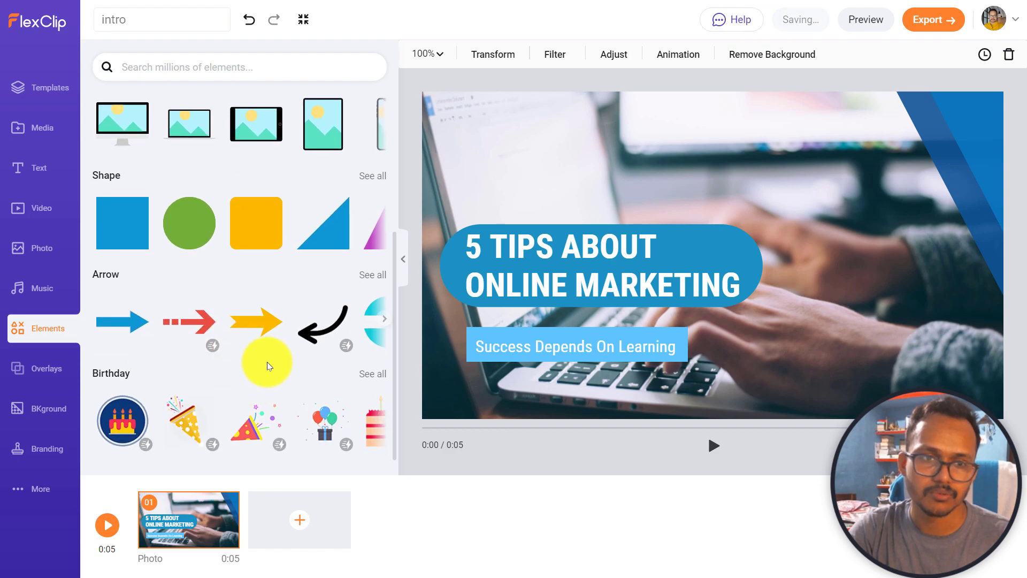
Add the green phone icon from the Business elements to the scene's lower-right corner and play the scene.
scroll(298, 264, up, 5)
scroll(284, 310, down, 4)
scroll(281, 320, down, 5)
scroll(244, 354, down, 3)
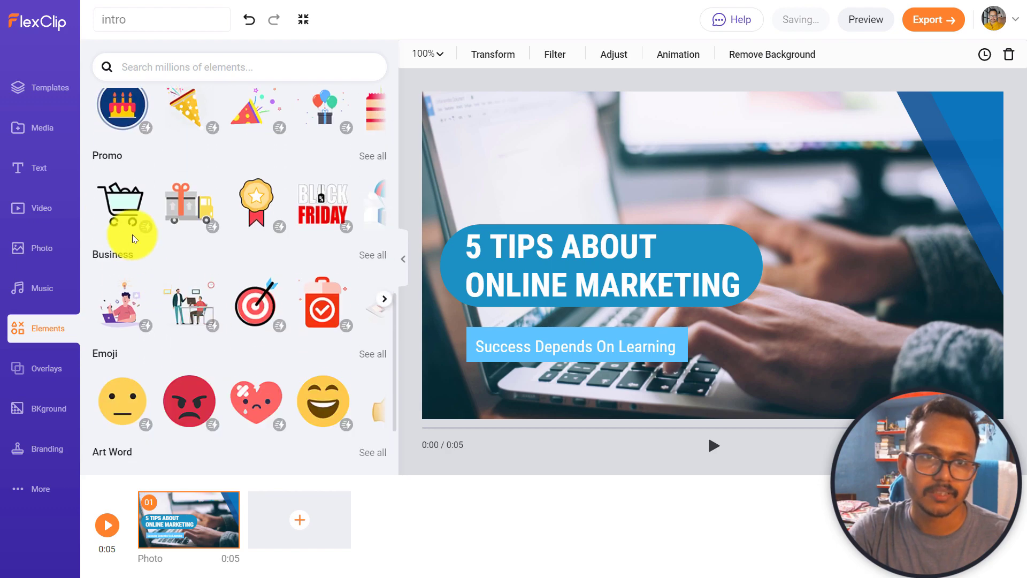
click(374, 249)
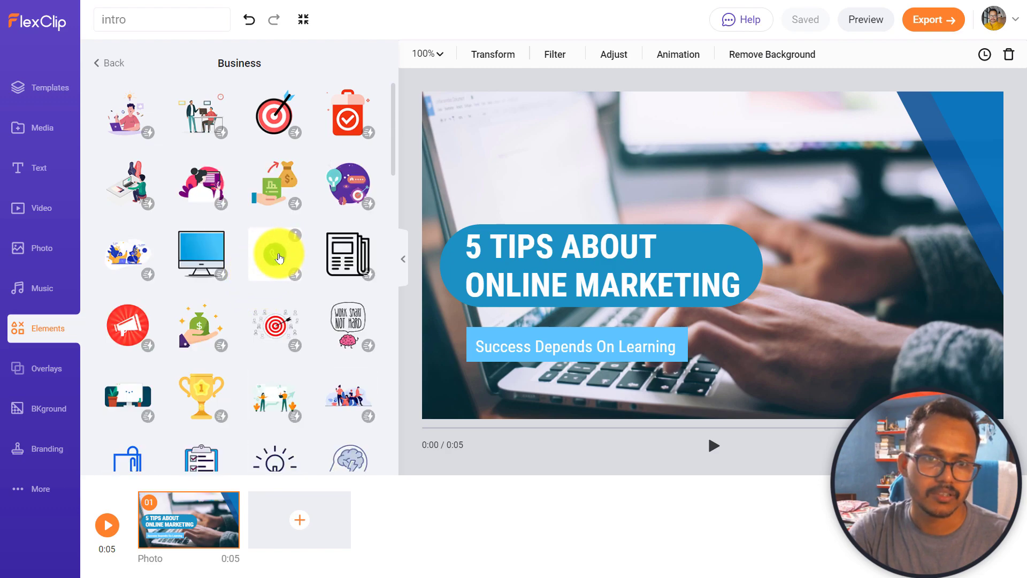
click(273, 260)
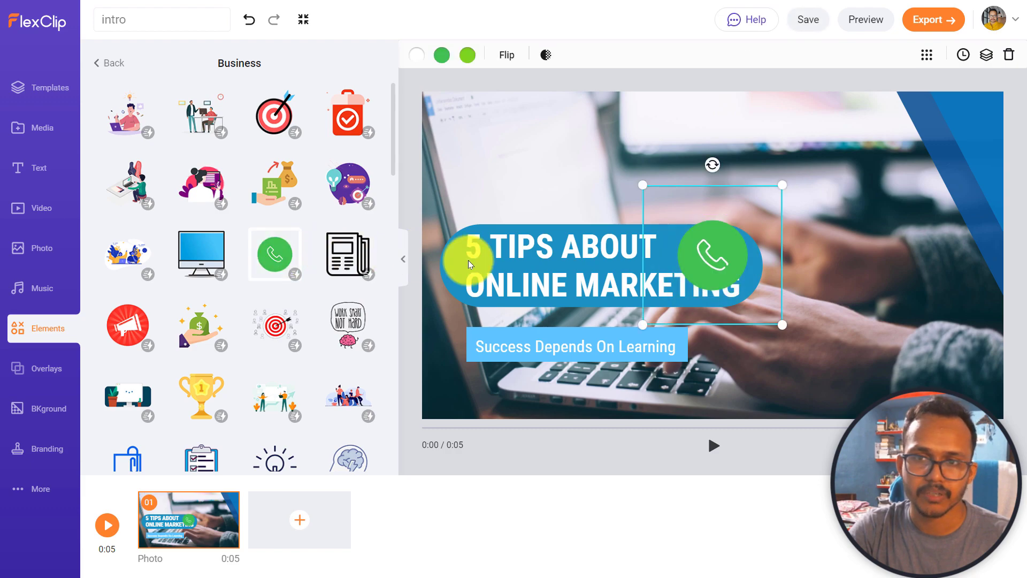
drag(763, 259, 942, 365)
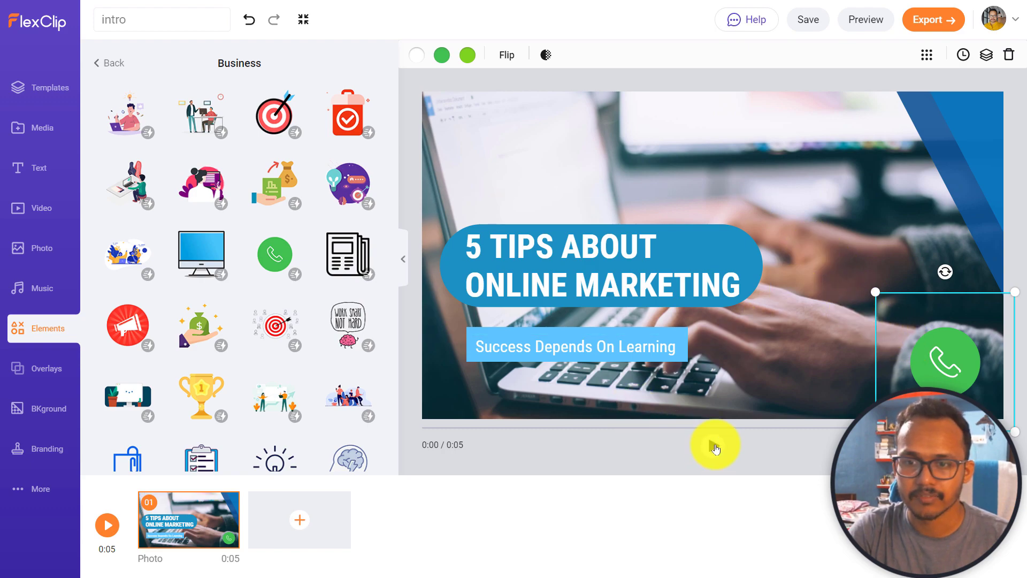
click(715, 446)
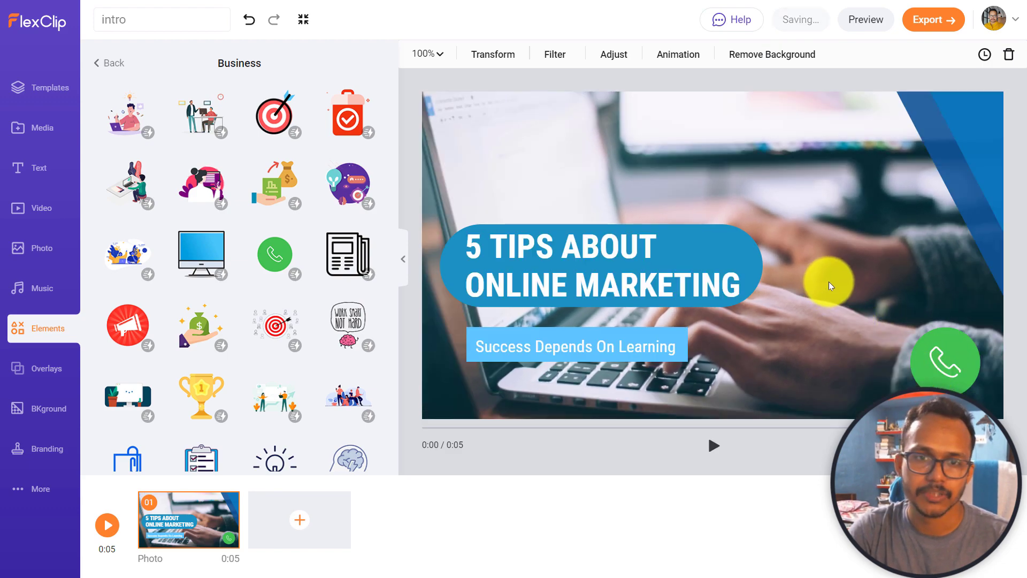
Look through the rest of the Business elements and the available overlay categories.
scroll(240, 337, down, 5)
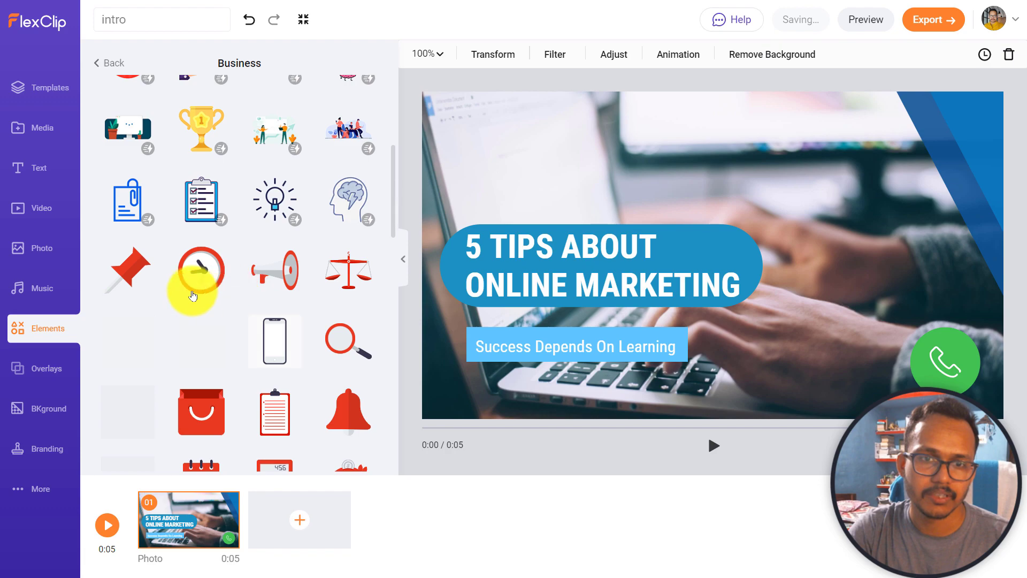
scroll(283, 337, up, 5)
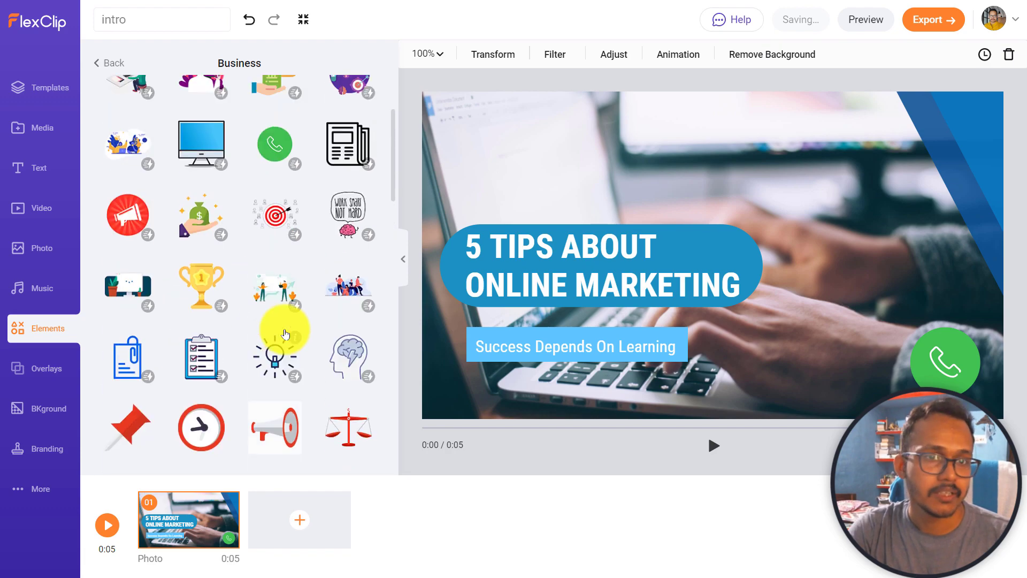
click(113, 64)
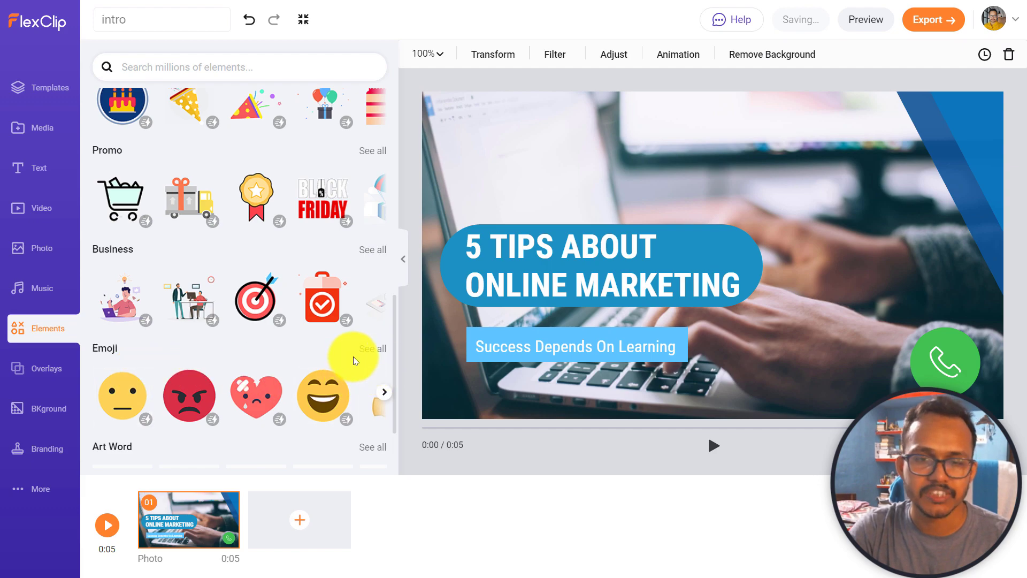
click(48, 375)
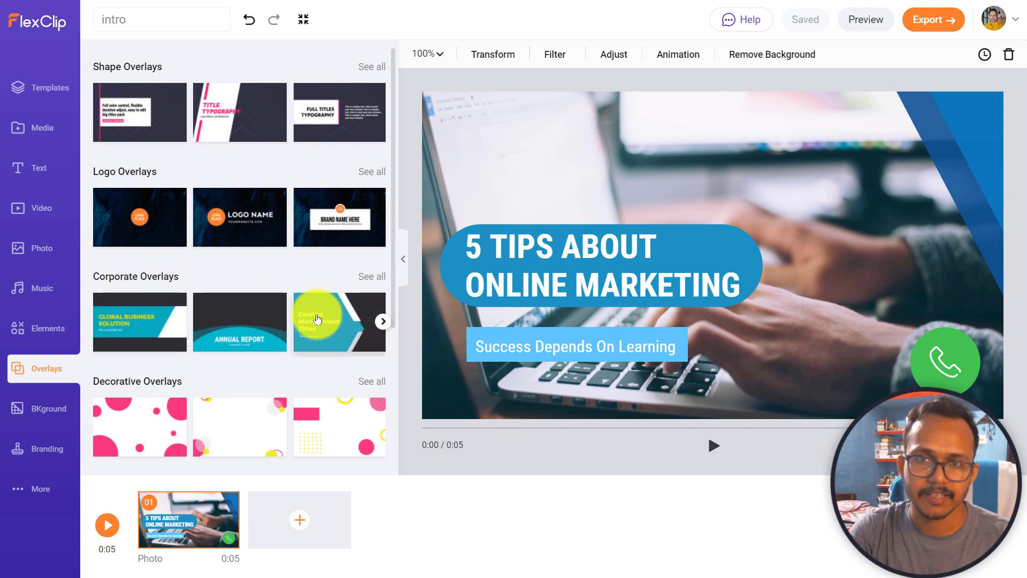
Remove the first scene's background photo and add a blank second scene to the storyboard.
click(1015, 64)
click(298, 526)
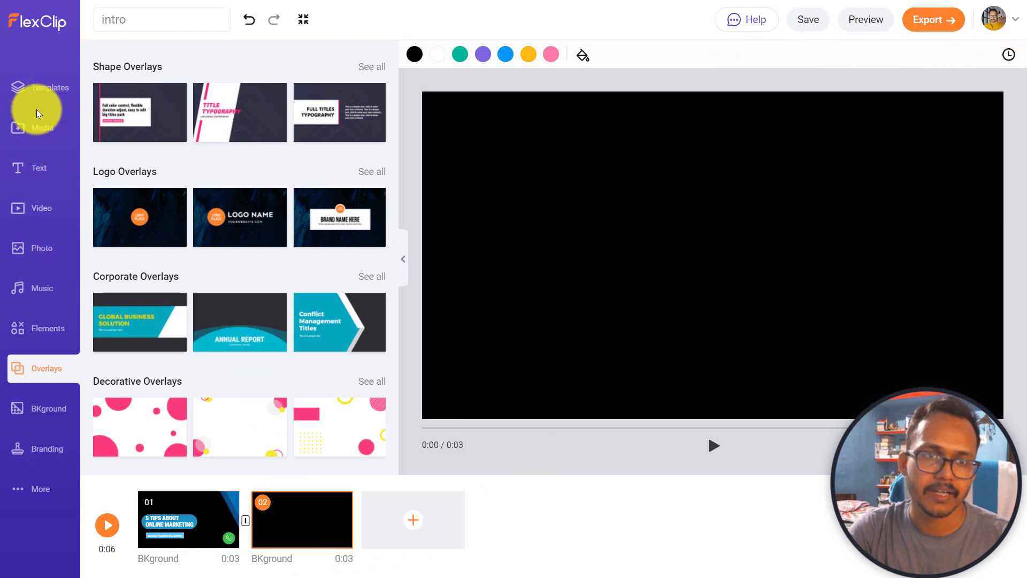
Set the purple gradient photo as the second scene's background.
click(42, 247)
click(42, 408)
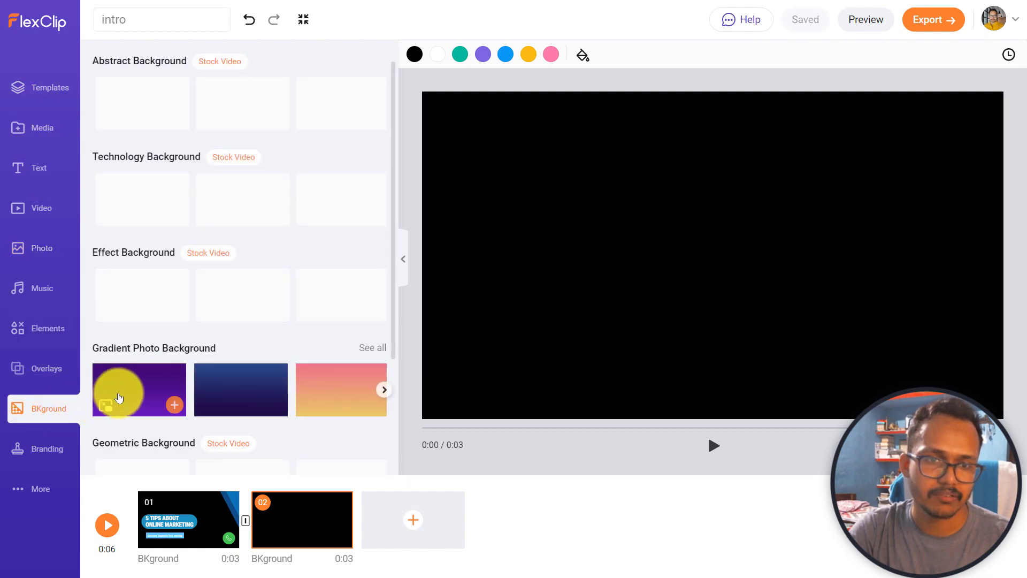
mouse_move(119, 371)
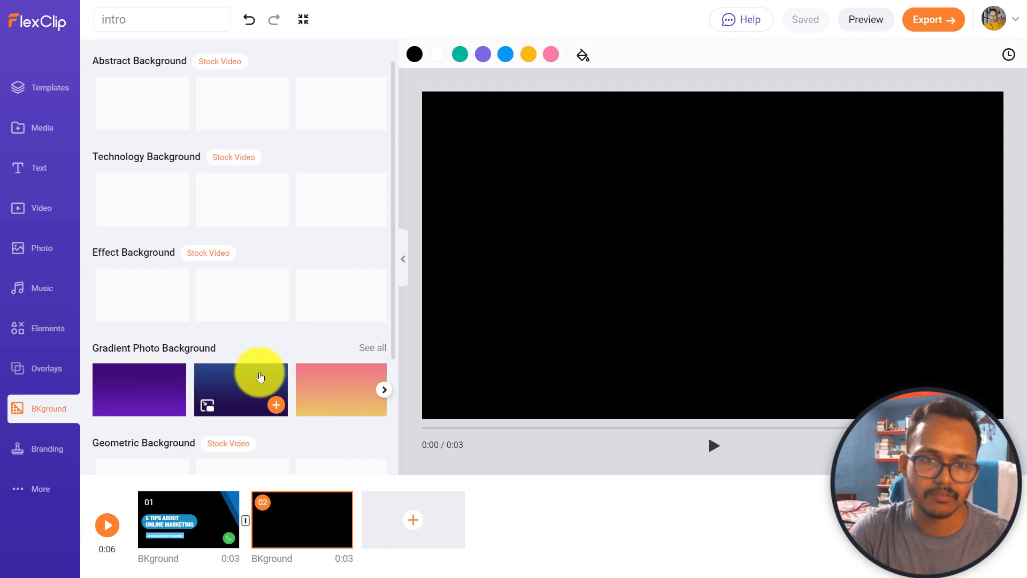
scroll(252, 371, down, 3)
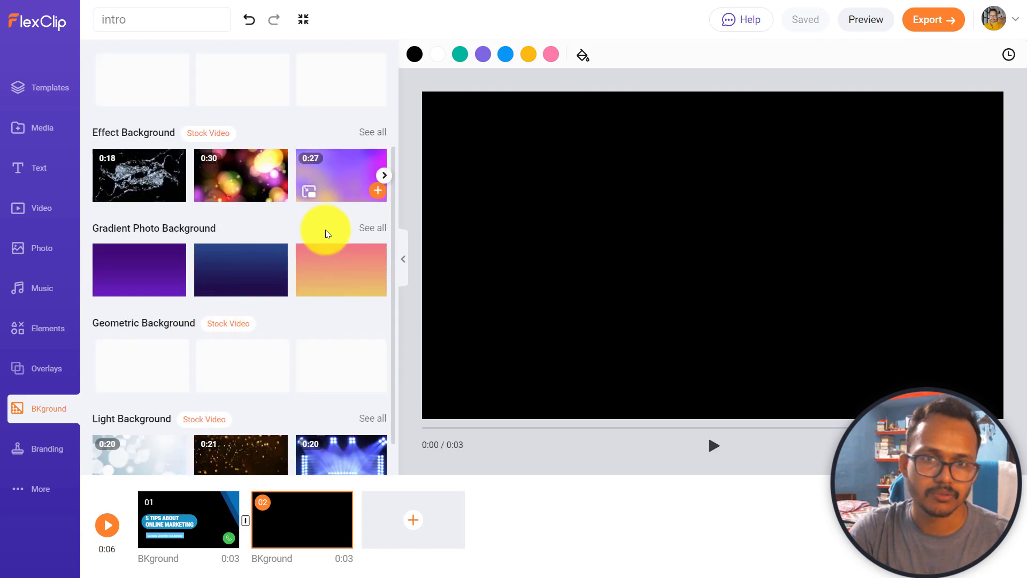
scroll(239, 292, up, 3)
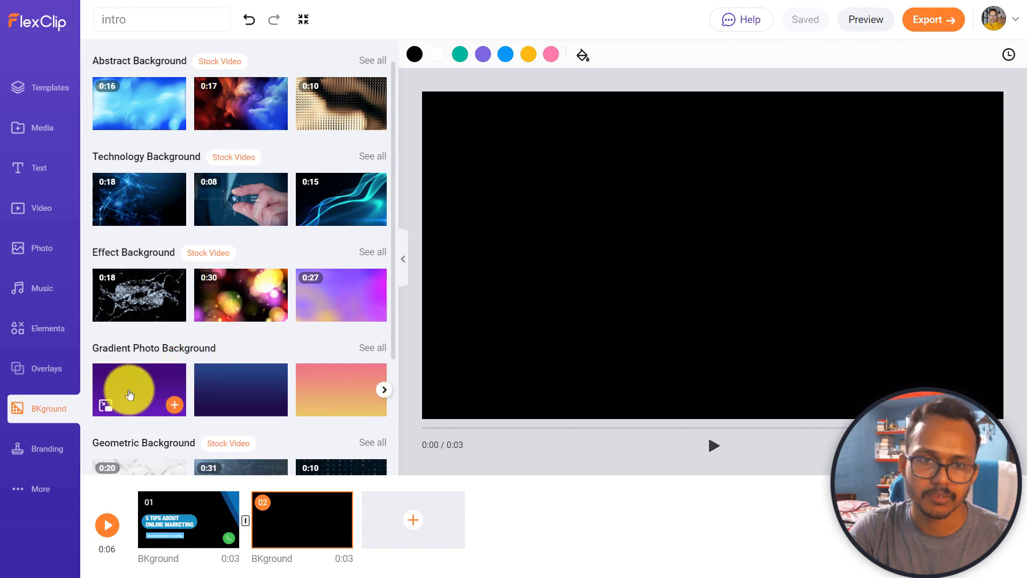
click(173, 405)
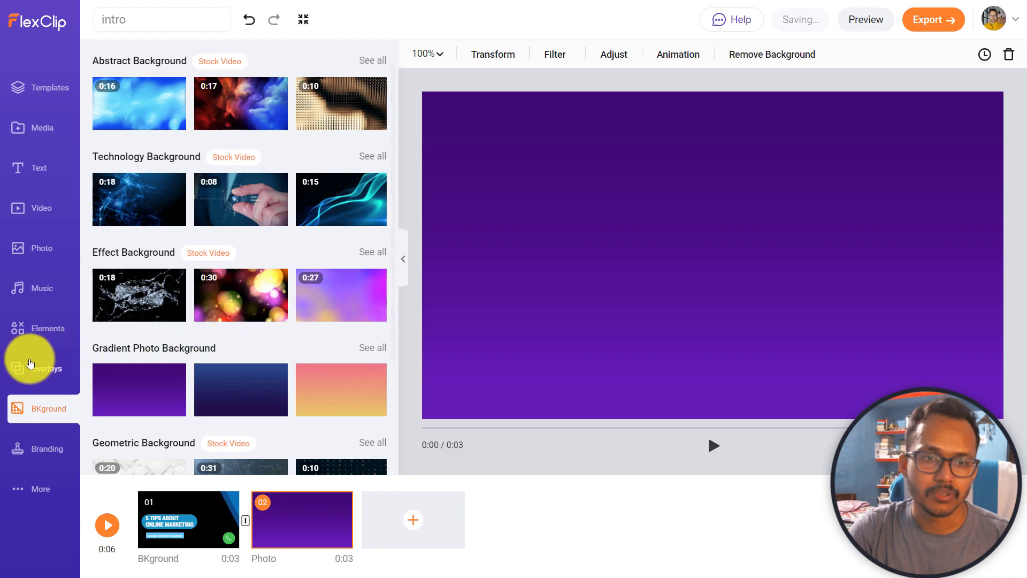
Add the Conflict Management Titles corporate overlay to the second scene and play its animation.
click(32, 367)
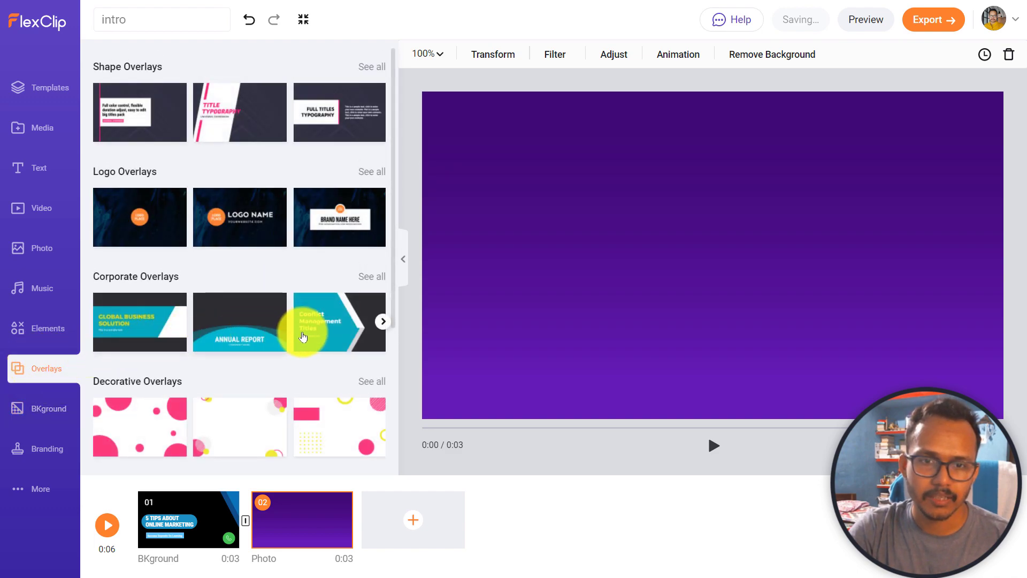
click(337, 327)
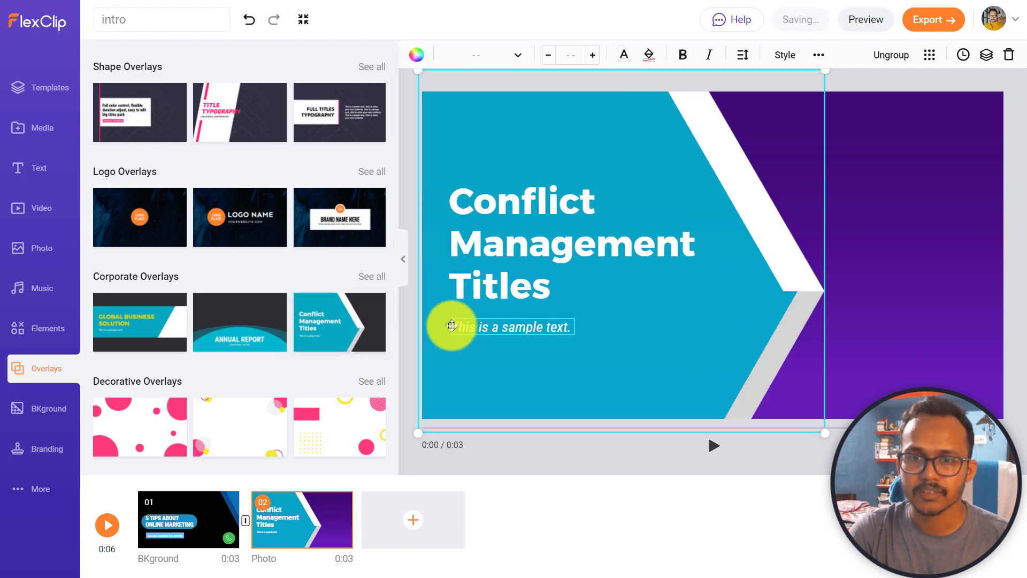
click(713, 448)
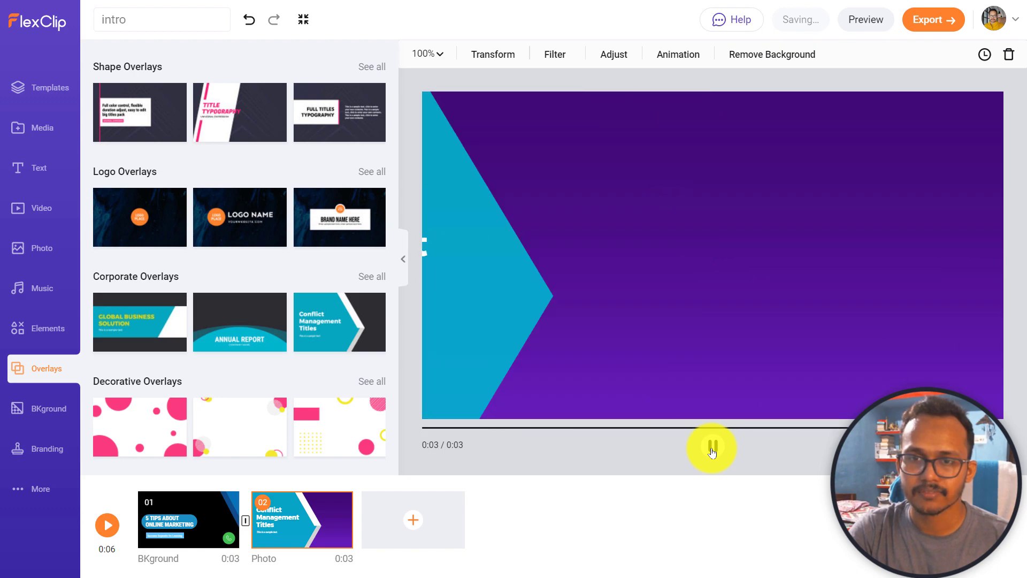
Look through the other overlay designs and delete the Conflict Management Titles overlay from the second scene.
click(376, 277)
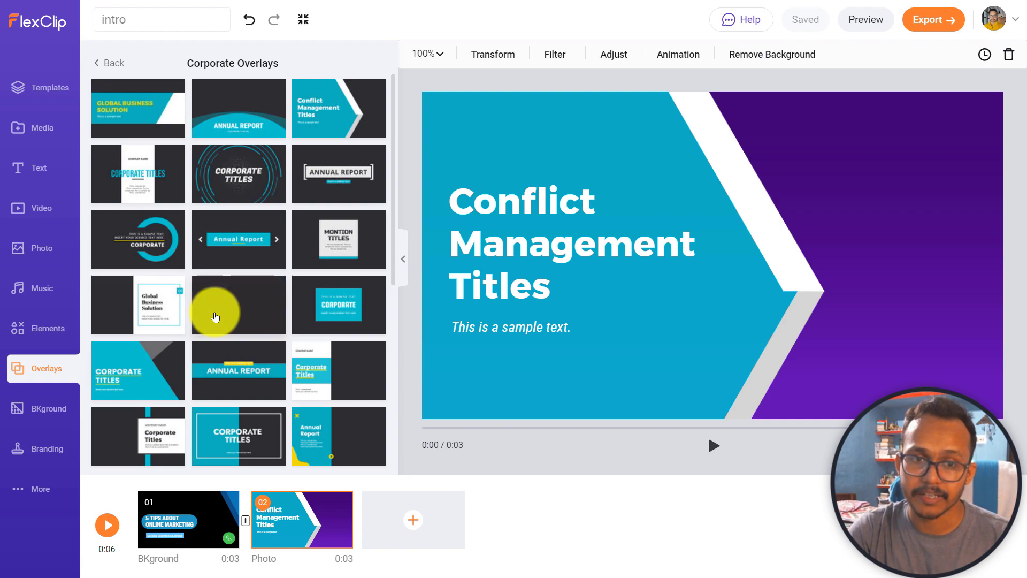
click(104, 63)
scroll(246, 293, down, 4)
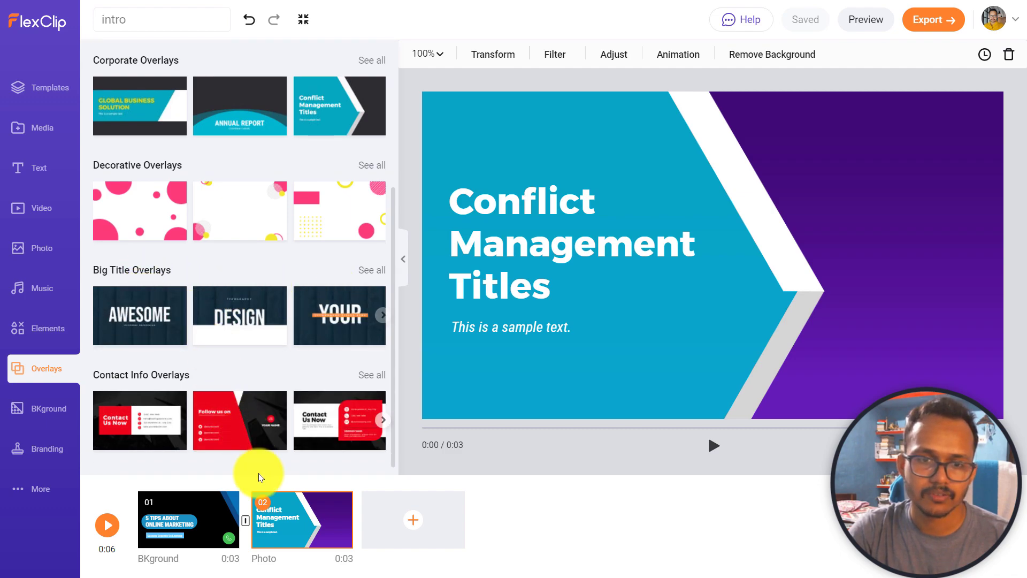
click(530, 235)
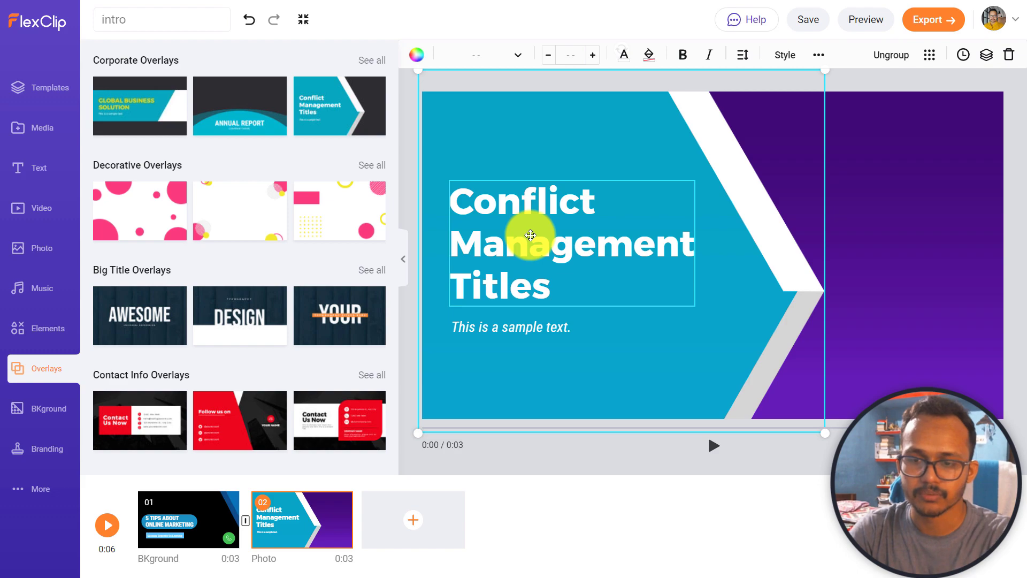
key(Delete)
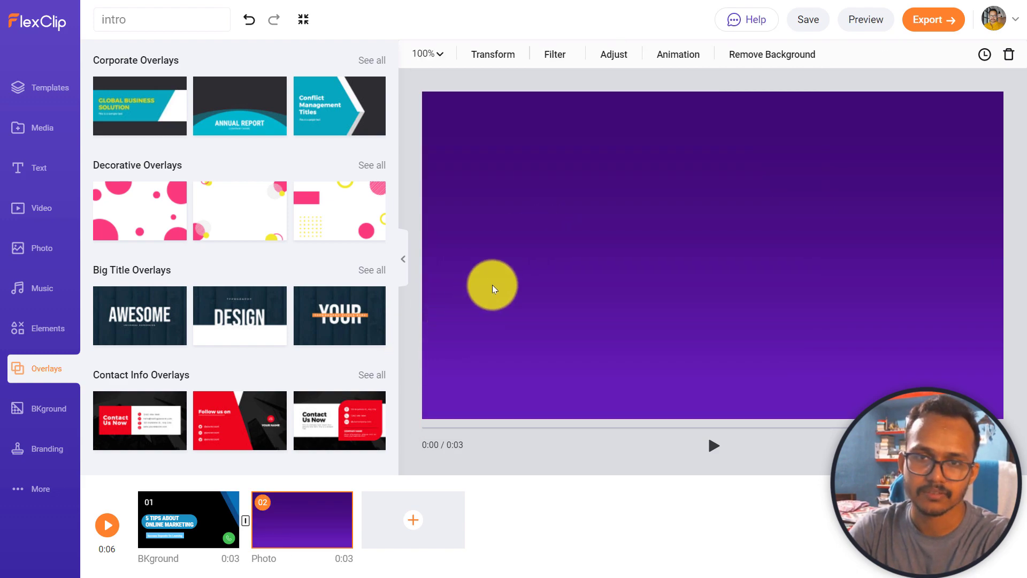
Add the AWESOME big title overlay to the second scene and replace its main text, beginning with "SUBSC".
click(137, 315)
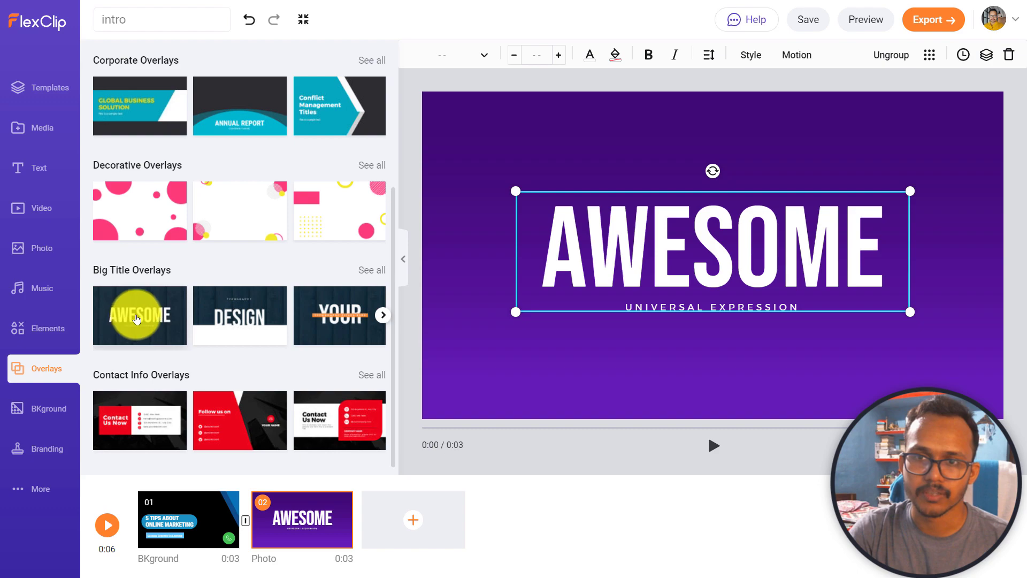
double_click(658, 269)
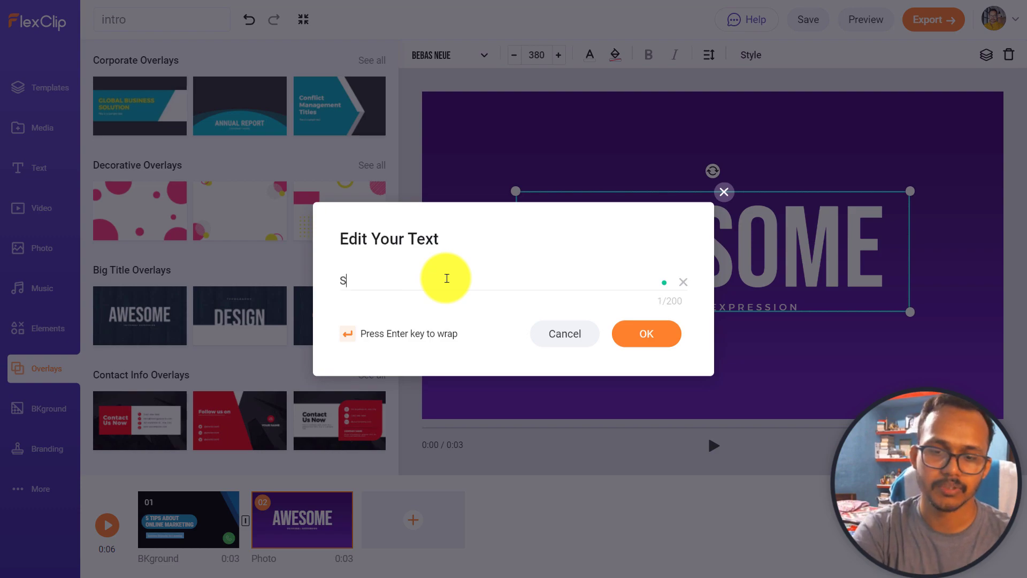
text(SUBSC)
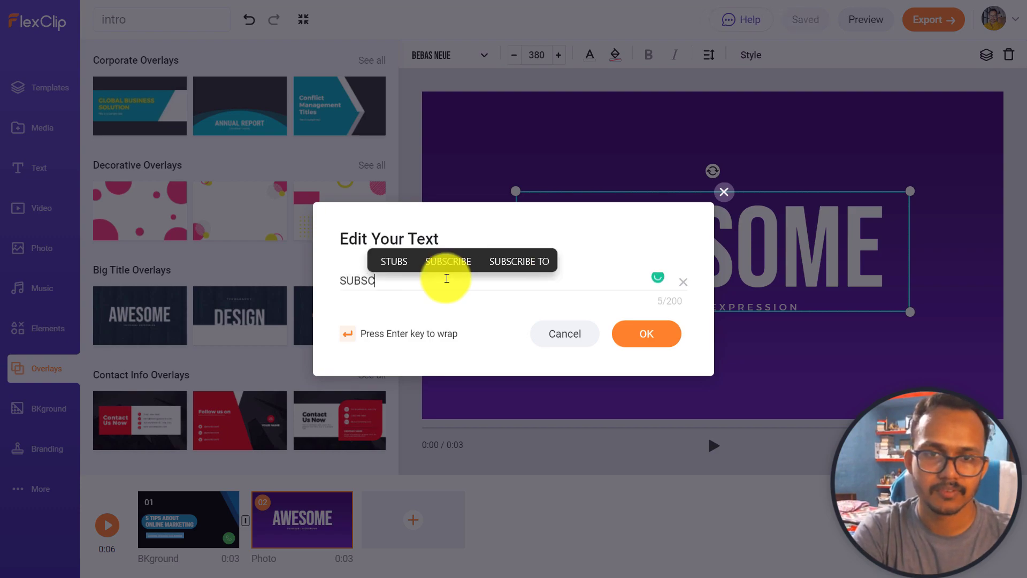